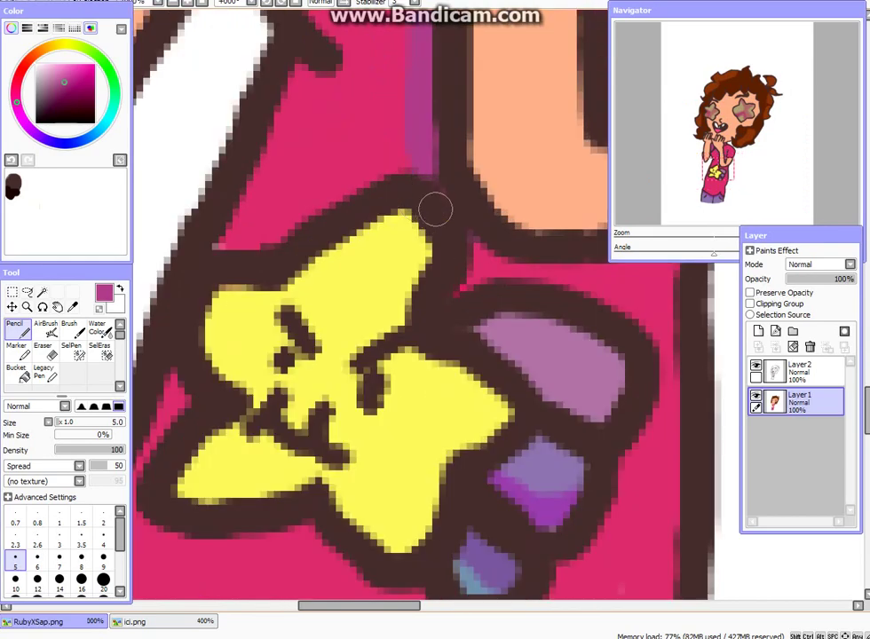
- Paint an orange blush patch across the face just above the nose, using the Pencil at size 9
scroll(624, 269, "down", 4)
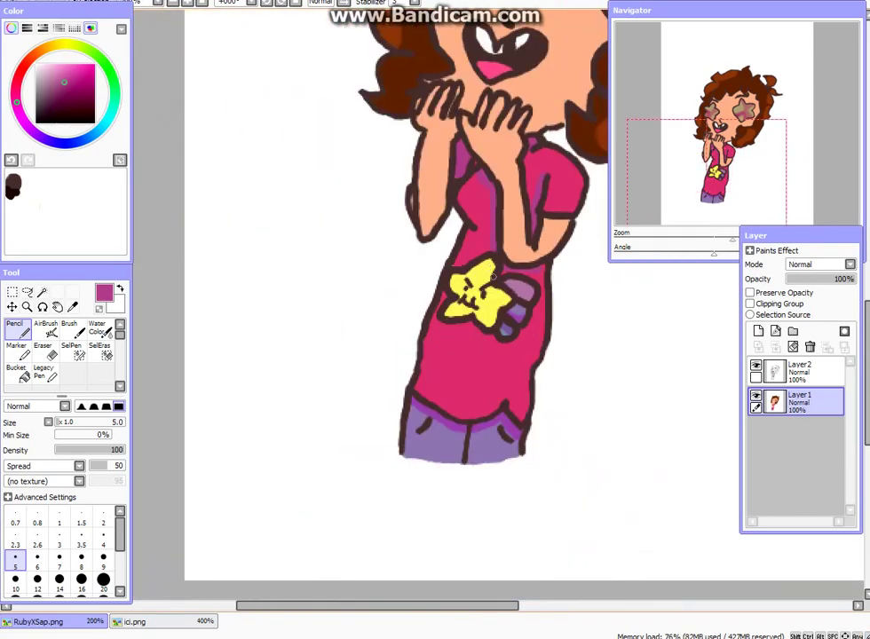
scroll(451, 466, "down", 2)
scroll(452, 466, "up", 1)
scroll(544, 291, "down", 2)
scroll(568, 222, "up", 4)
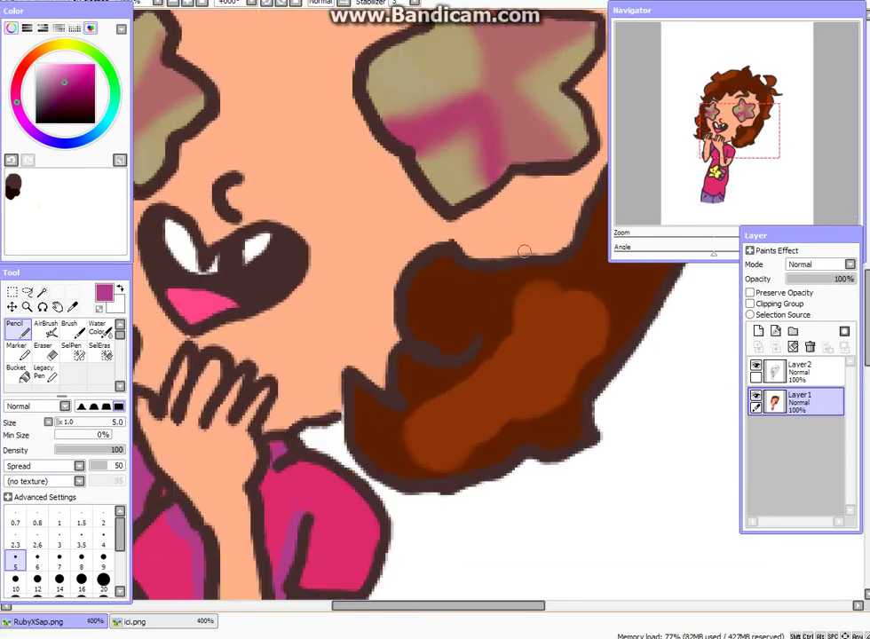
scroll(541, 256, "down", 2)
scroll(415, 266, "up", 4)
left_click(485, 204, "alt")
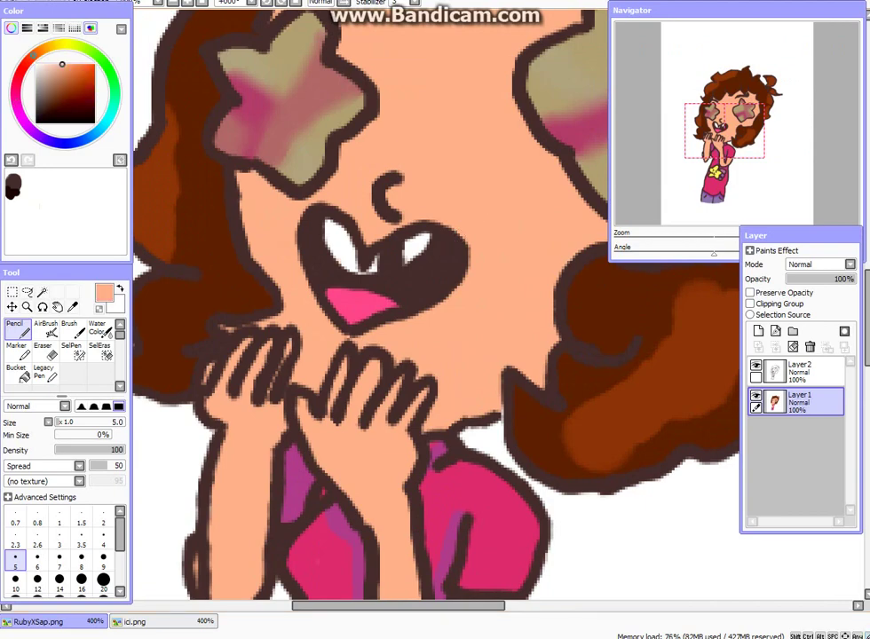
key("bracketright")
key("bracketright")
key("bracketright")
key("bracketright")
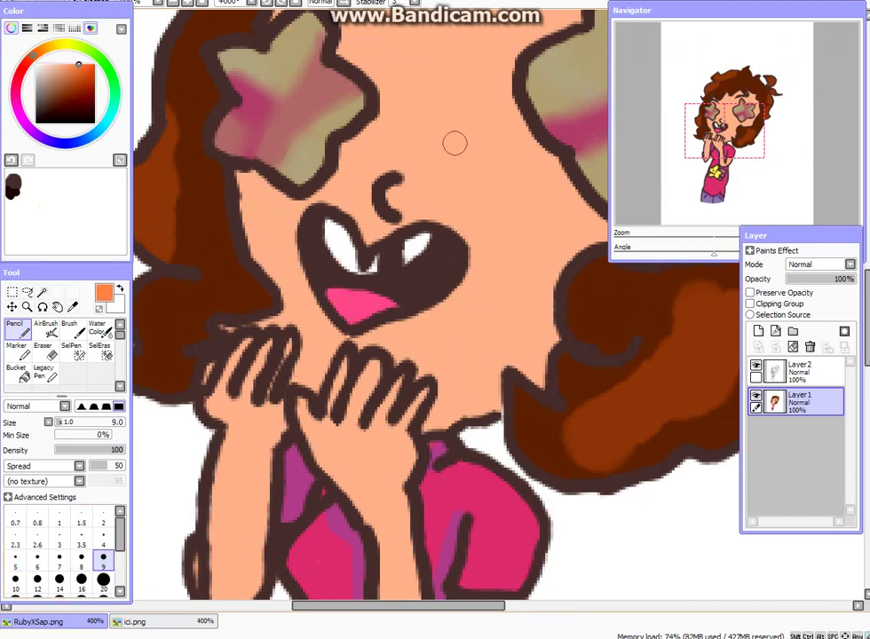
mouse_move(380, 147)
left_mouse_down()
mouse_move(469, 161)
mouse_move(408, 143)
mouse_move(446, 151)
left_mouse_up()
- Paint matching orange blush on the cheeks beneath the large and small star-shaped eyes
scroll(446, 151, "down", 3)
scroll(335, 194, "up", 5)
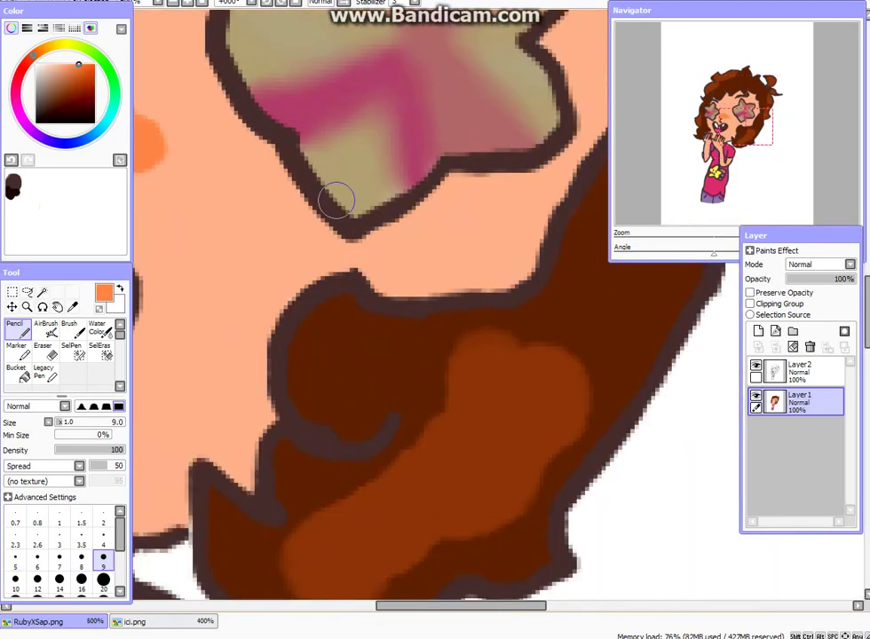
mouse_move(283, 221)
left_mouse_down()
mouse_move(368, 259)
mouse_move(454, 222)
left_mouse_up()
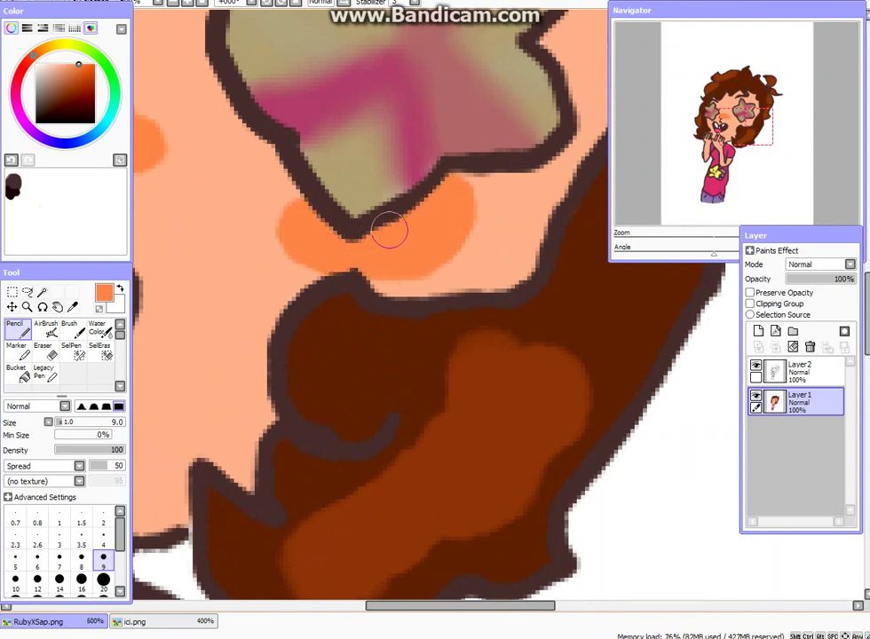
scroll(388, 231, "down", 2)
scroll(252, 219, "up", 2)
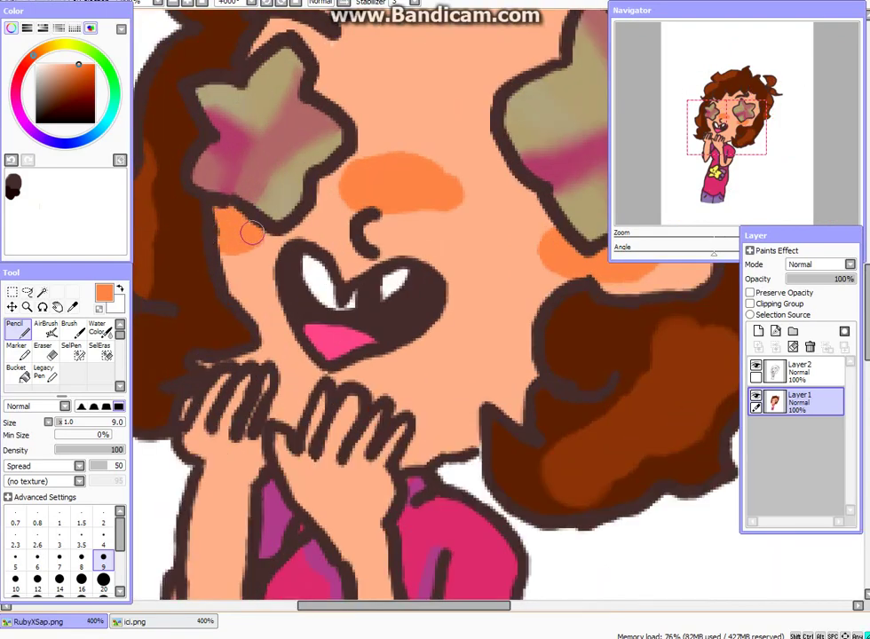
scroll(249, 229, "down", 8)
scroll(407, 359, "up", 3)
scroll(641, 492, "down", 2)
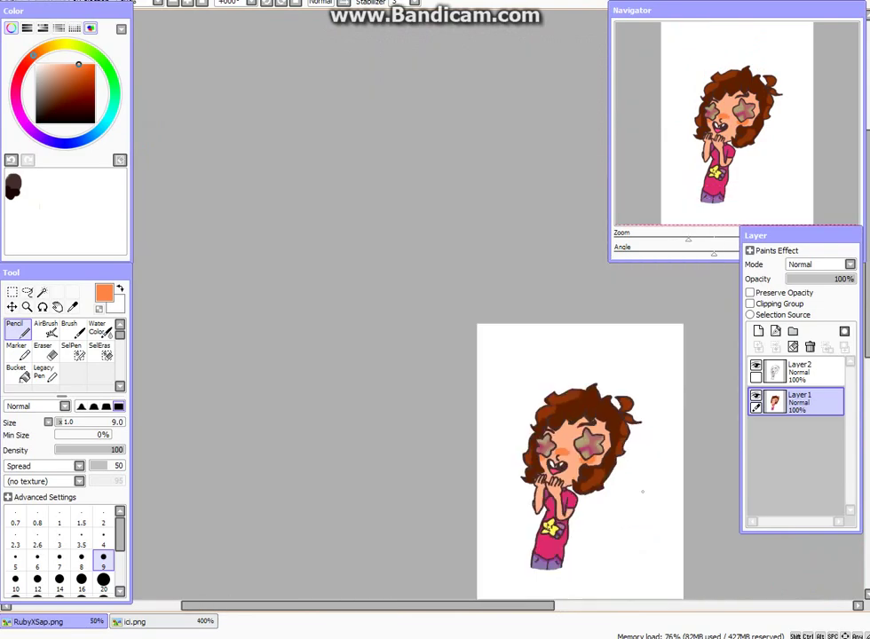
- Try shading the forehead beneath the middle fringe lock in a muted brown derived from the skin tone, and undo the shading
scroll(424, 416, "up", 6)
left_click(445, 395, "alt")
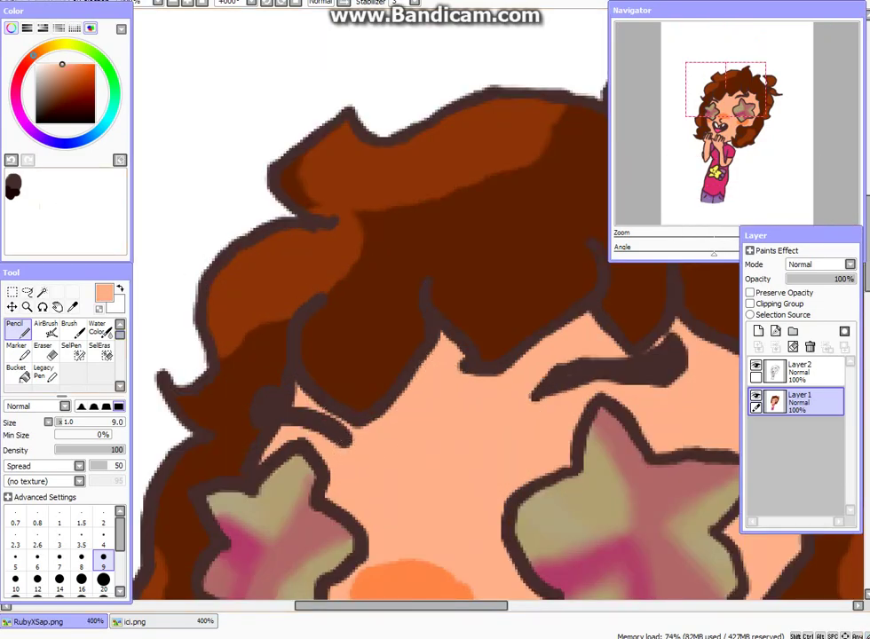
left_click_drag(60, 77, 57, 81)
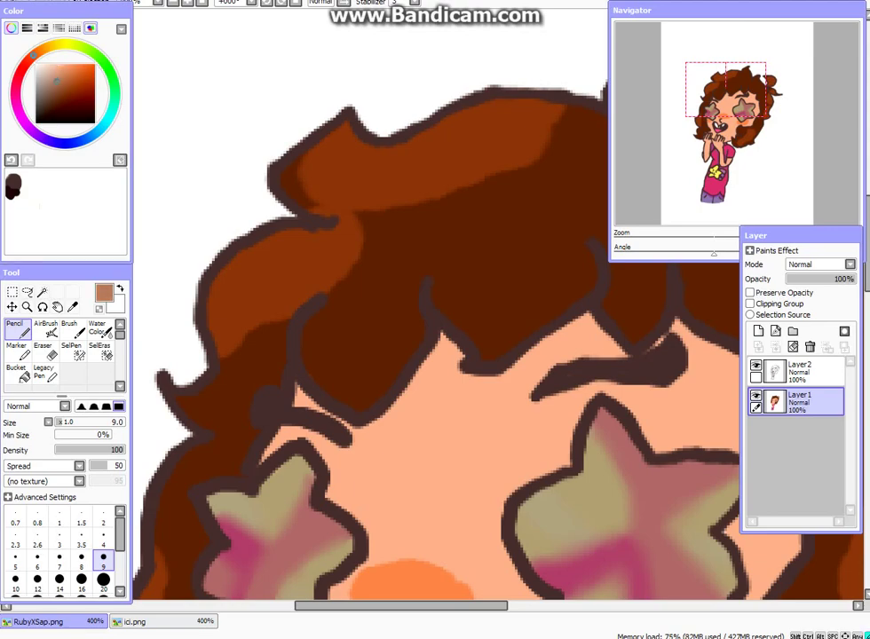
mouse_move(438, 339)
left_mouse_down()
mouse_move(452, 368)
mouse_move(473, 373)
mouse_move(516, 371)
mouse_move(577, 317)
left_mouse_up()
scroll(495, 331, "up", 1)
right_click(488, 328)
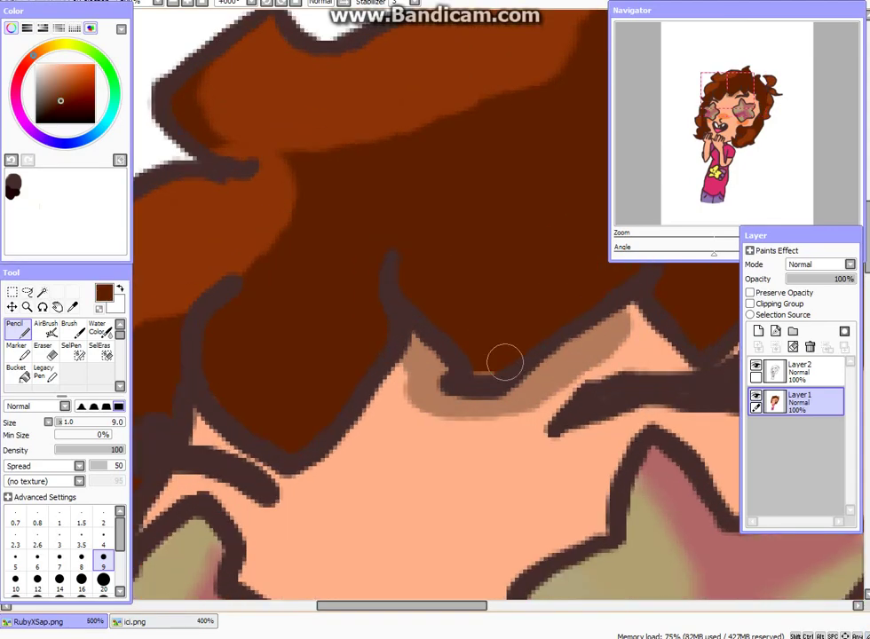
right_click(423, 369)
scroll(411, 373, "down", 3)
scroll(411, 372, "up", 3)
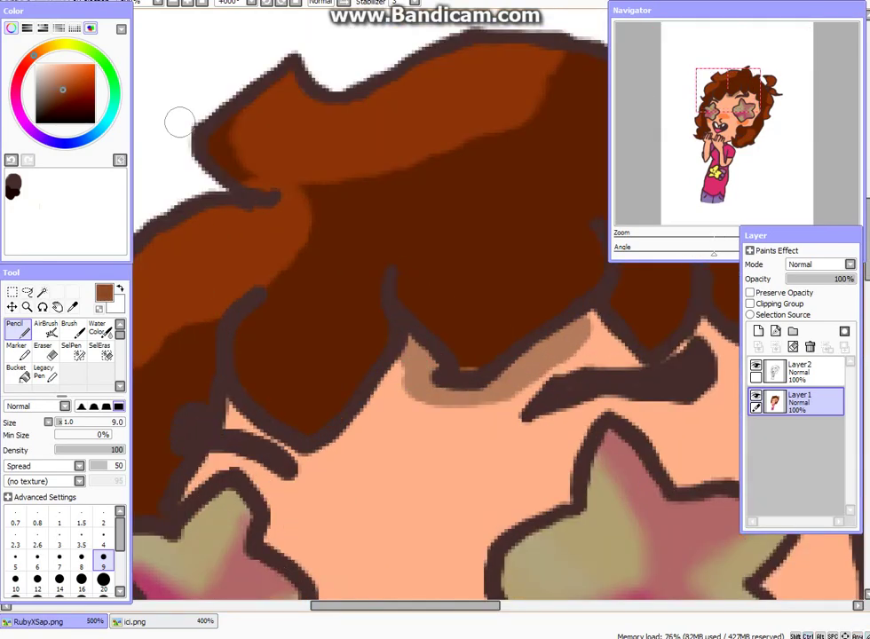
key("ctrl+z")
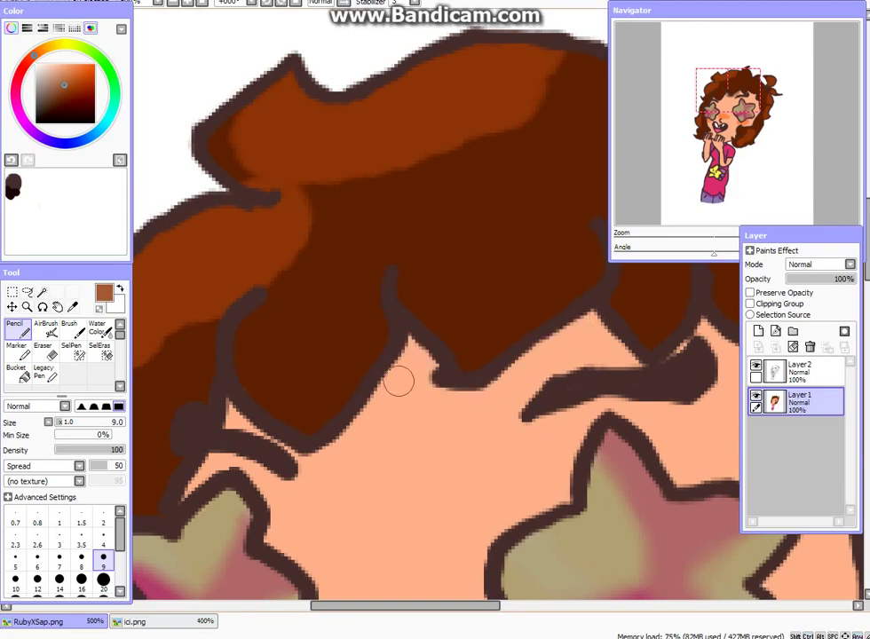
- Try a reddish-brown shadow stroke beside the middle fringe lock and undo it
left_click_drag(413, 342, 429, 389)
scroll(443, 348, "down", 4)
key("ctrl+z")
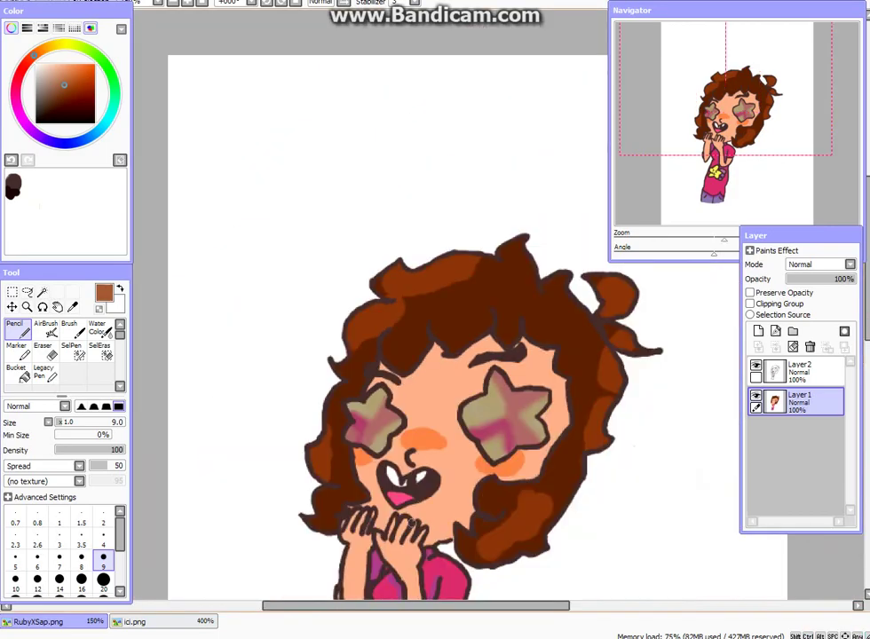
- Try a mustard-coloured shadow on the forehead under the middle fringe lock, shifting the hue of the shirt's shadow colour, and undo it
right_click(392, 580)
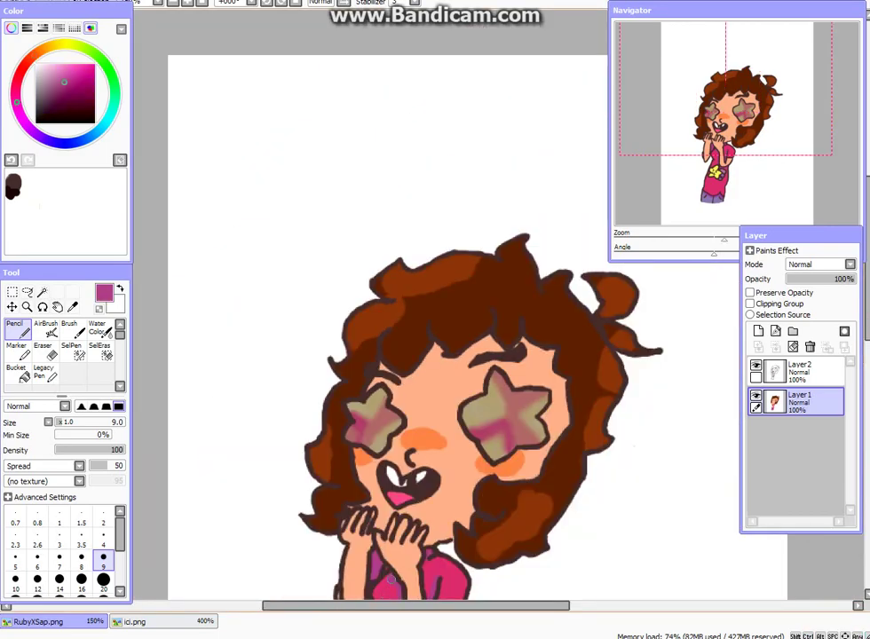
left_click(51, 46)
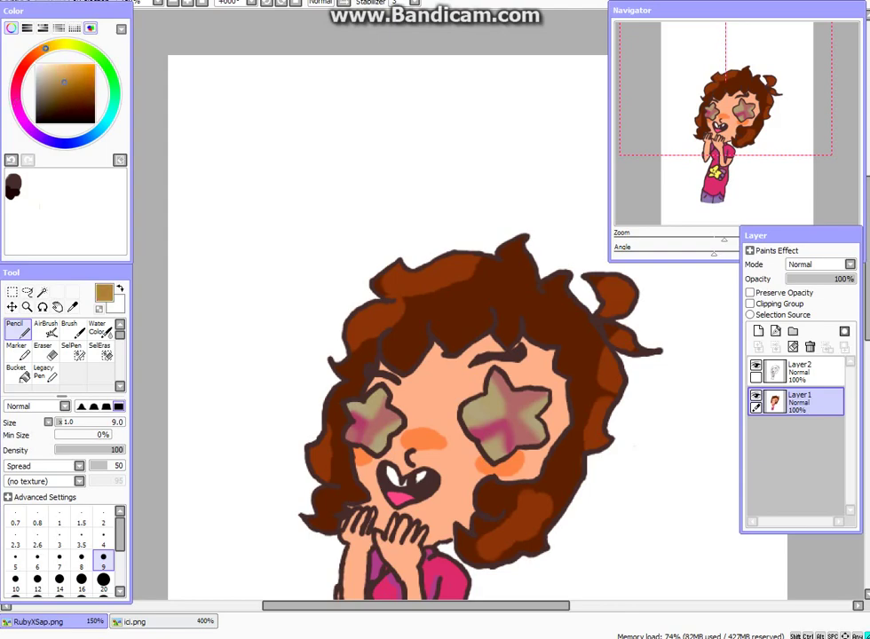
scroll(373, 432, "up", 4)
mouse_move(553, 281)
left_mouse_down()
mouse_move(572, 329)
mouse_move(614, 340)
mouse_move(655, 325)
left_mouse_up()
scroll(330, 476, "down", 3)
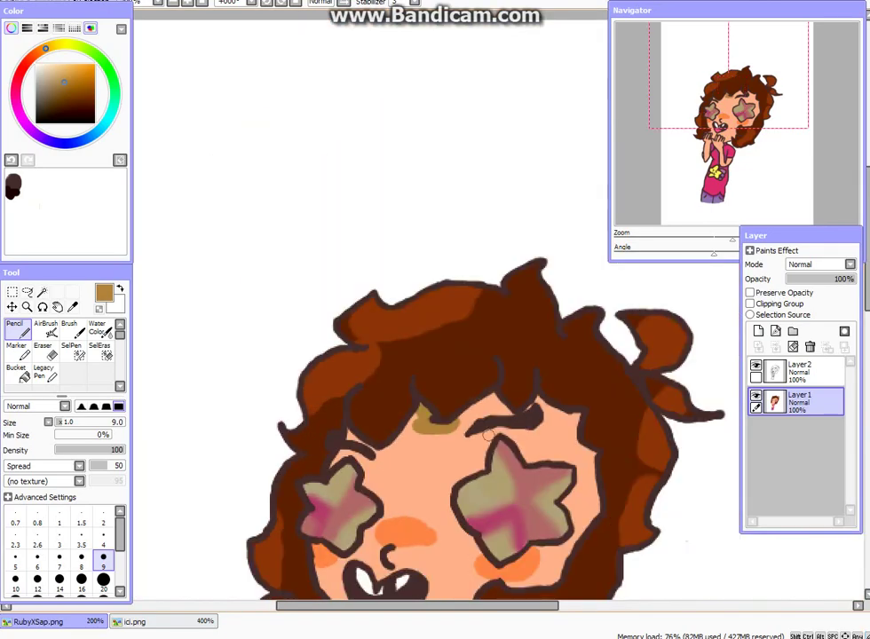
scroll(353, 401, "up", 3)
scroll(353, 372, "down", 2)
scroll(334, 458, "up", 4)
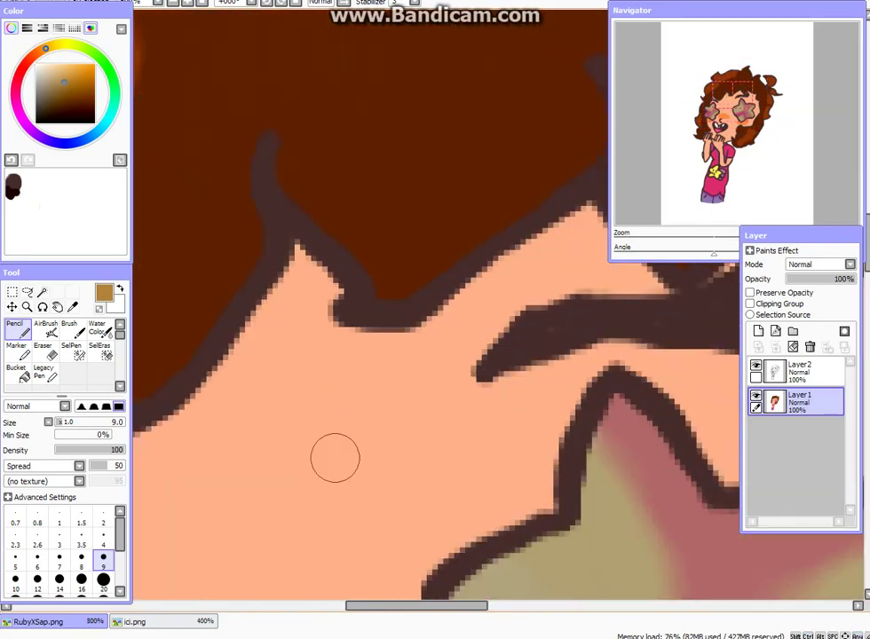
- Shade the forehead beside the middle fringe lock in a slightly darker skin tone and cover the spill with hair brown
right_click(333, 397)
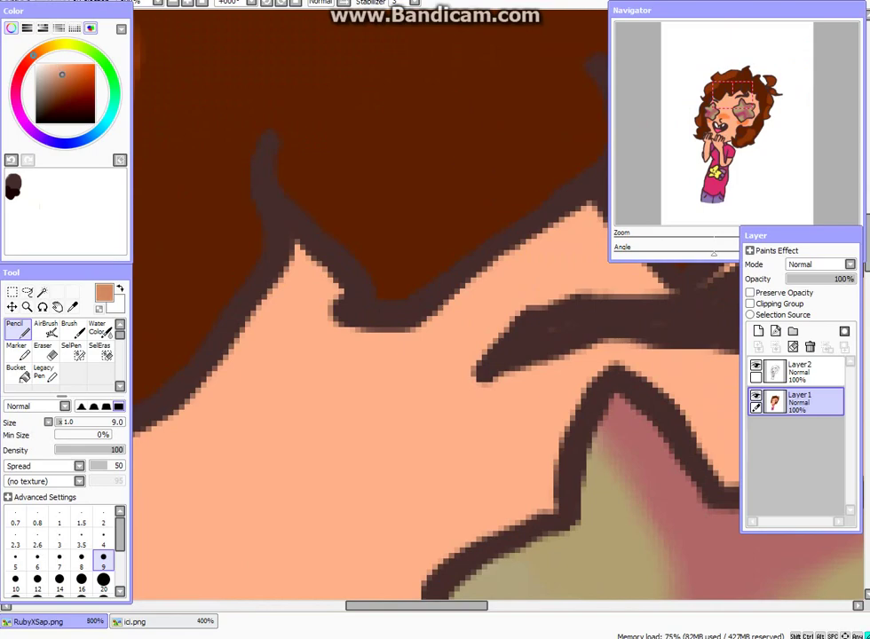
mouse_move(304, 260)
left_mouse_down()
mouse_move(318, 290)
mouse_move(291, 328)
mouse_move(361, 316)
left_mouse_up()
right_click(223, 206)
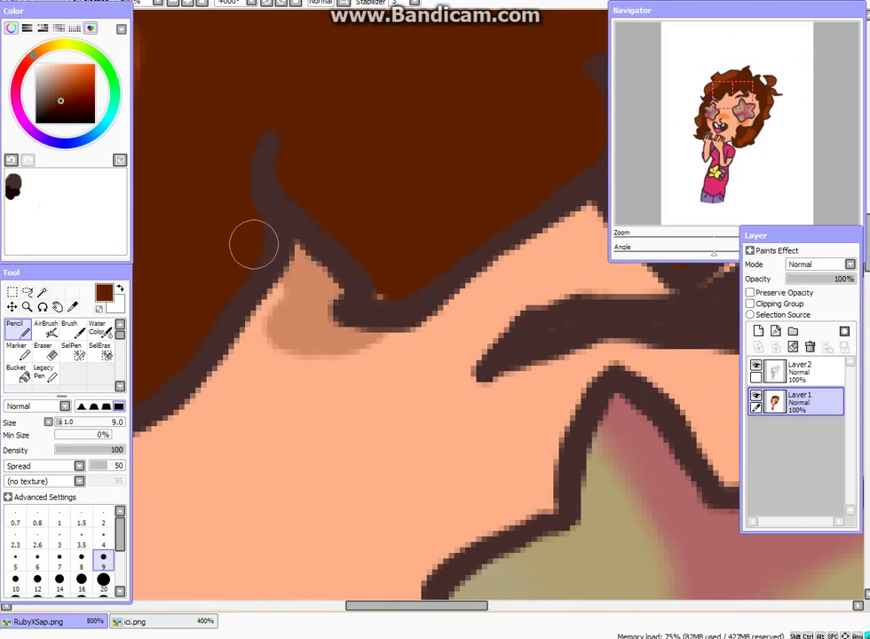
left_click(379, 294)
right_click(309, 289)
- Shade the skin gaps between the fringe locks above the large star eye's eyebrow, touching up the hair with its own brown
scroll(391, 315, "down", 3)
scroll(527, 278, "up", 2)
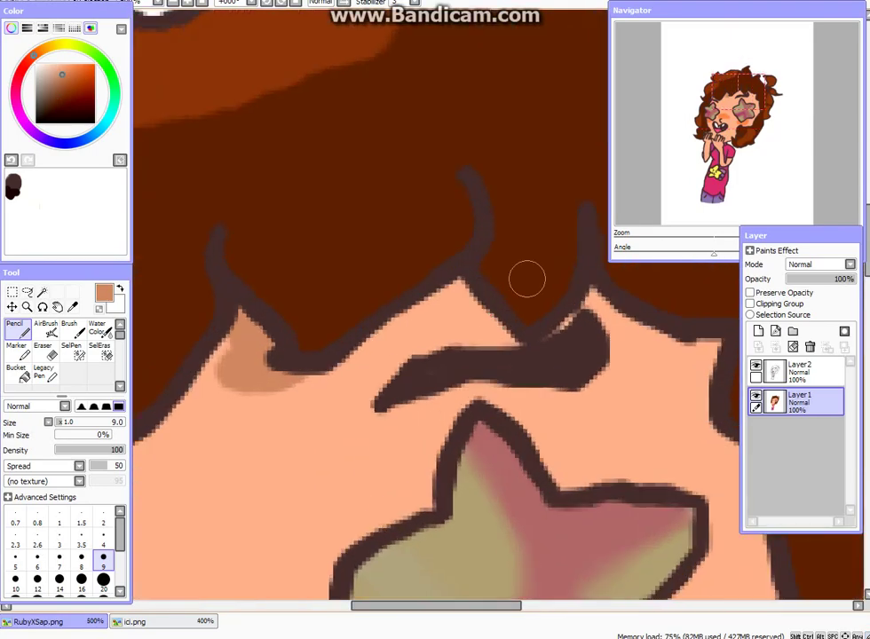
mouse_move(444, 289)
left_mouse_down()
mouse_move(486, 340)
mouse_move(503, 348)
mouse_move(476, 317)
mouse_move(516, 351)
mouse_move(548, 349)
mouse_move(585, 320)
mouse_move(601, 293)
left_mouse_up()
scroll(505, 342, "down", 3)
scroll(543, 315, "up", 3)
right_click(515, 313)
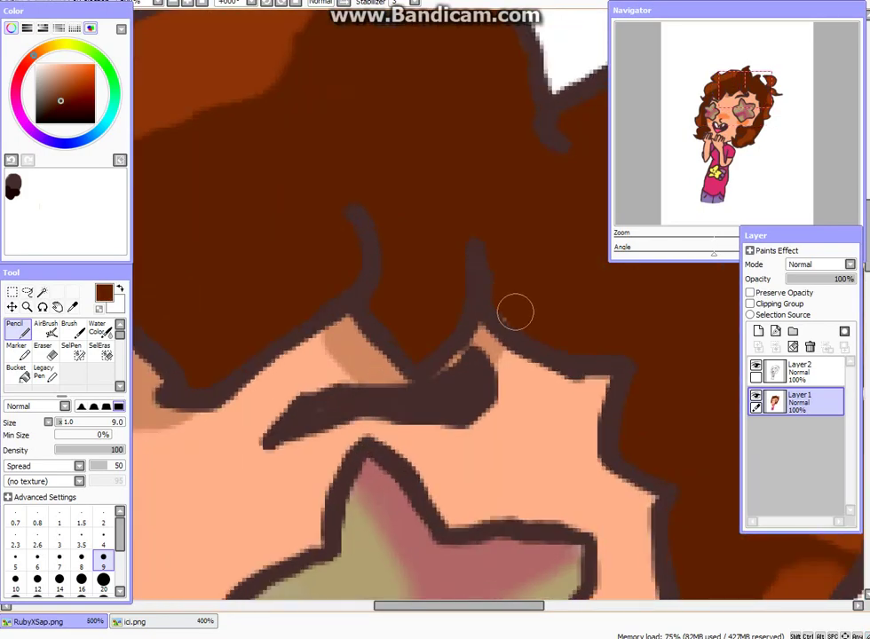
right_click(484, 350)
- Extend the skin shadow along the stepped hairline beyond the large star eye's eyebrow and repair the hair edge
mouse_move(509, 362)
left_mouse_down()
mouse_move(587, 395)
mouse_move(606, 383)
mouse_move(574, 412)
mouse_move(582, 464)
mouse_move(632, 494)
left_mouse_up()
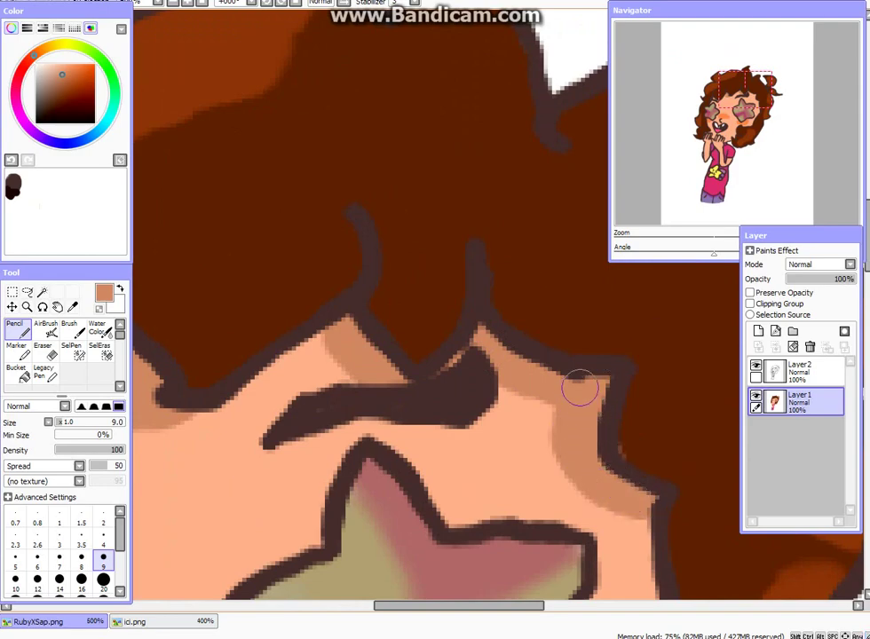
scroll(581, 388, "down", 2)
scroll(622, 432, "up", 2)
right_click(643, 424)
right_click(565, 382)
- Shade the cheek and jaw along the large lower hair curl in the skin shadow tone and clean up the hair edge
scroll(552, 345, "down", 6)
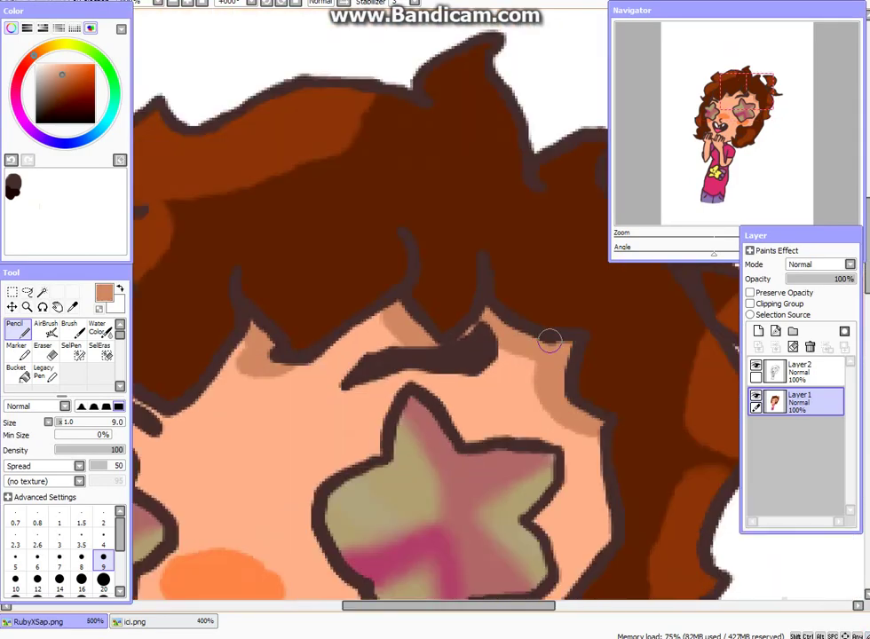
scroll(559, 394, "up", 6)
scroll(444, 475, "down", 4)
scroll(376, 445, "up", 4)
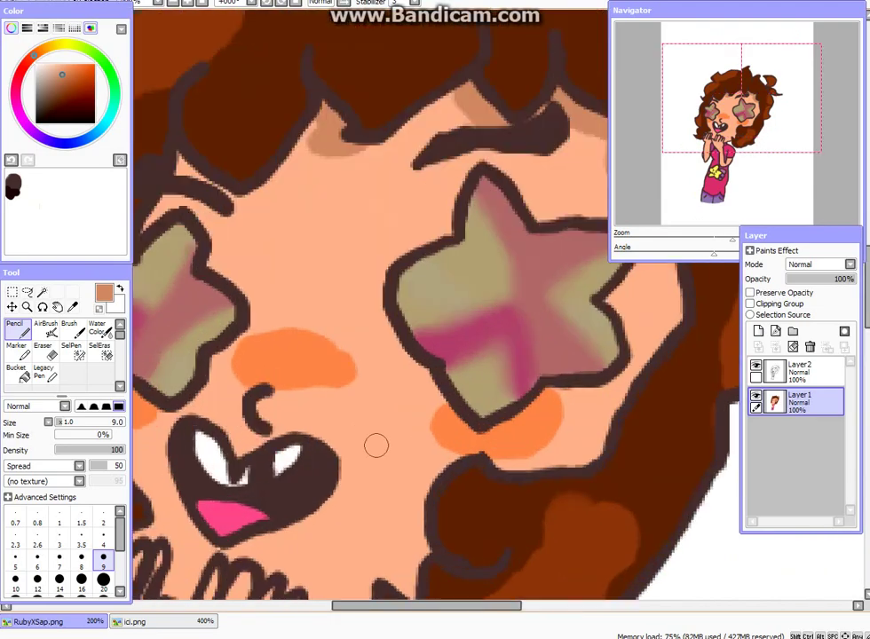
mouse_move(503, 458)
left_mouse_down()
mouse_move(465, 460)
mouse_move(428, 537)
left_mouse_up()
scroll(426, 538, "down", 4)
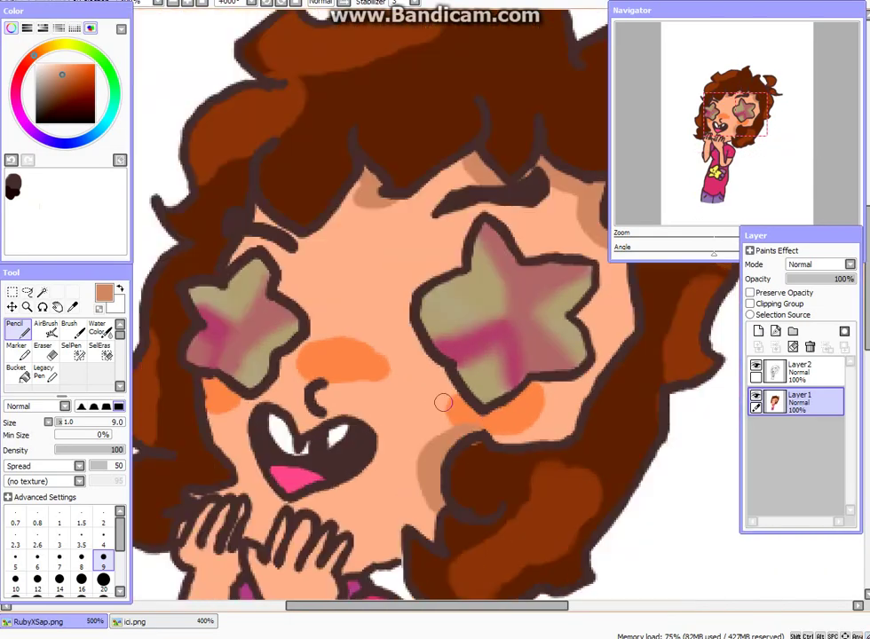
scroll(448, 409, "up", 4)
right_click(519, 377)
right_click(456, 351)
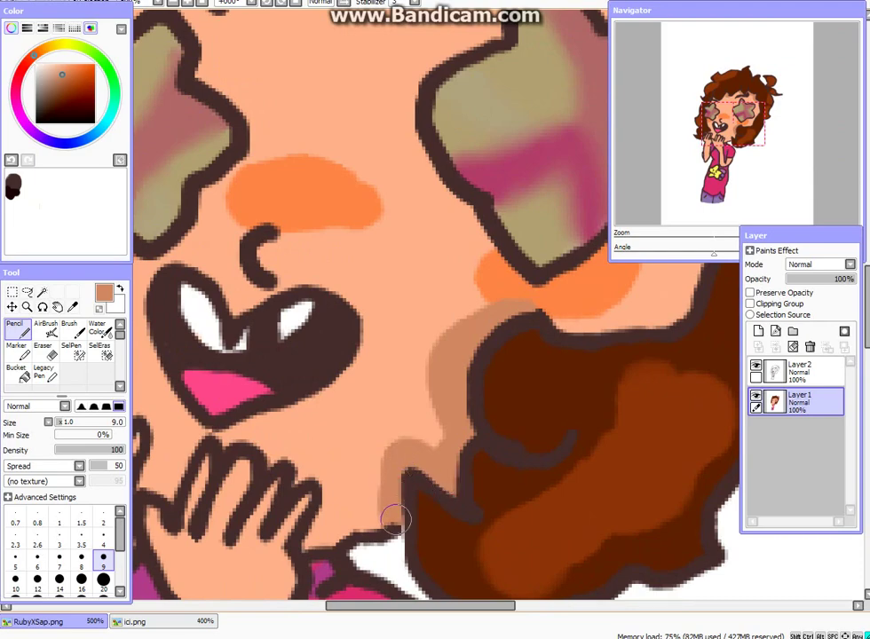
- Add skin shadow by the hair tip above the hand on the small star eye's side, covering the spill with hair brown
scroll(456, 418, "down", 4)
scroll(321, 396, "up", 3)
left_click_drag(288, 468, 352, 462)
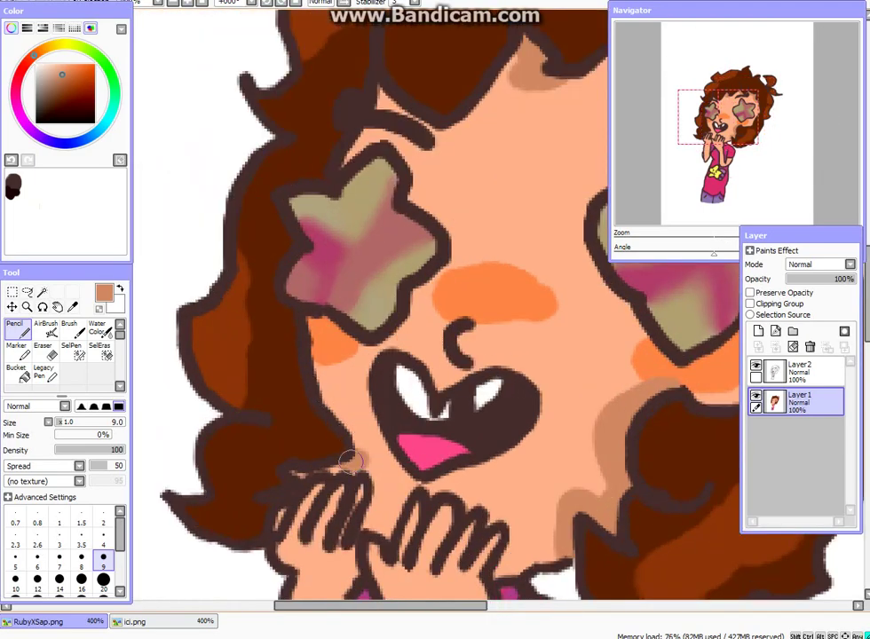
left_click(307, 450, "alt")
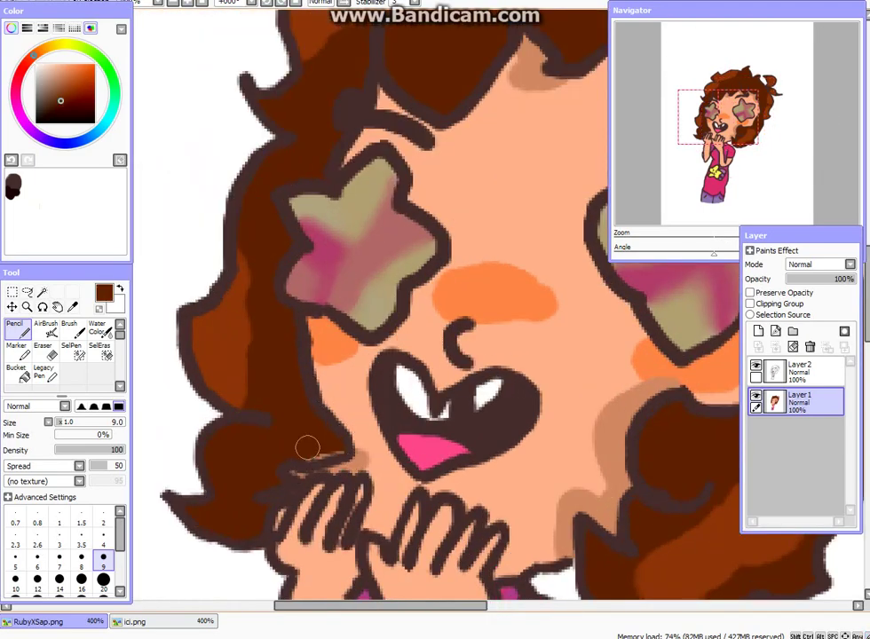
right_click(357, 459)
- Shade the chin around the fingers below the mouth in the darker skin tone
scroll(382, 445, "down", 3)
scroll(383, 443, "up", 3)
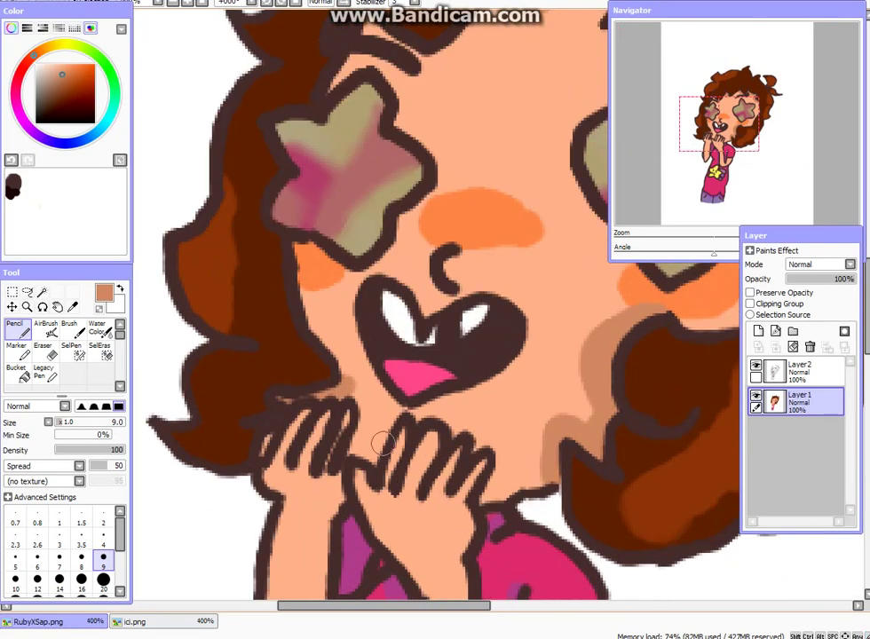
scroll(355, 448, "down", 3)
scroll(335, 404, "up", 4)
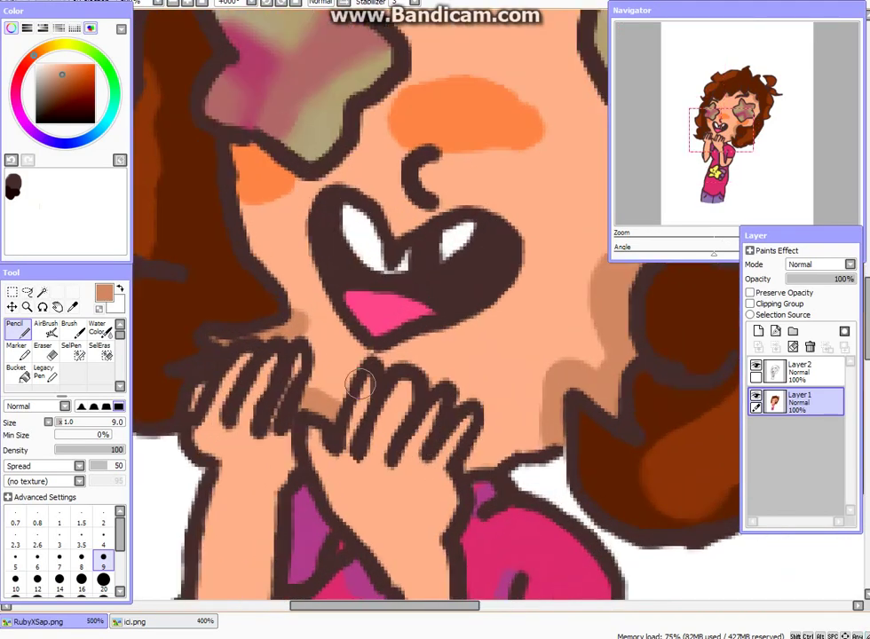
mouse_move(336, 401)
left_mouse_down()
mouse_move(349, 374)
mouse_move(376, 356)
mouse_move(410, 358)
mouse_move(476, 391)
left_mouse_up()
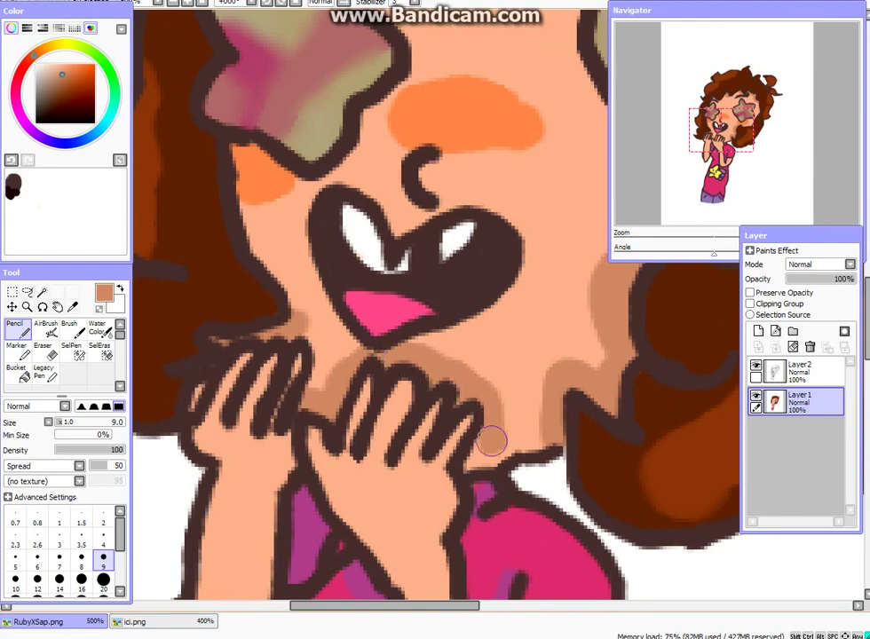
- Soften the orange blush across the nose with the Blur tool at size 9
scroll(443, 386, "down", 4)
scroll(449, 268, "up", 3)
scroll(448, 268, "up", 1)
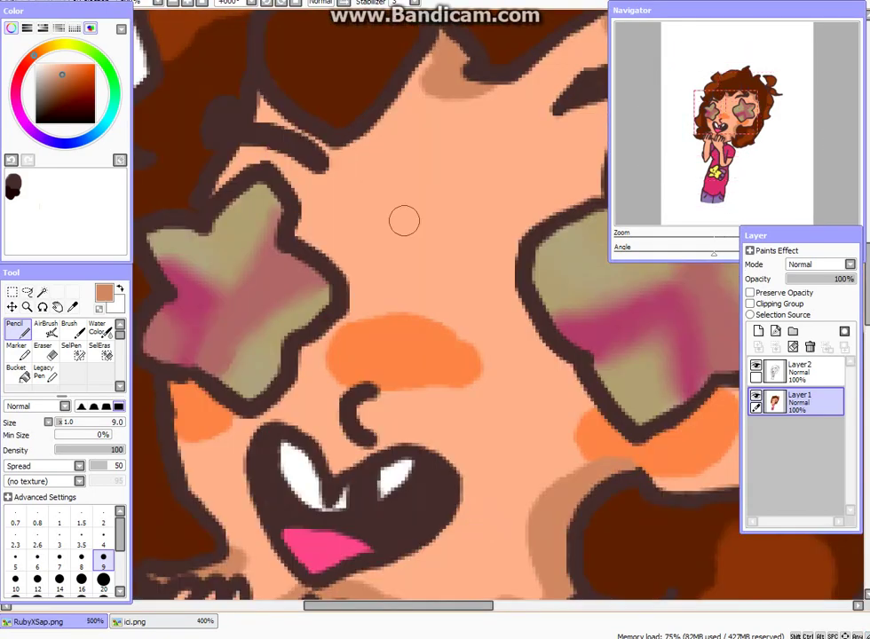
scroll(62, 355, "down", 1)
left_click(97, 387)
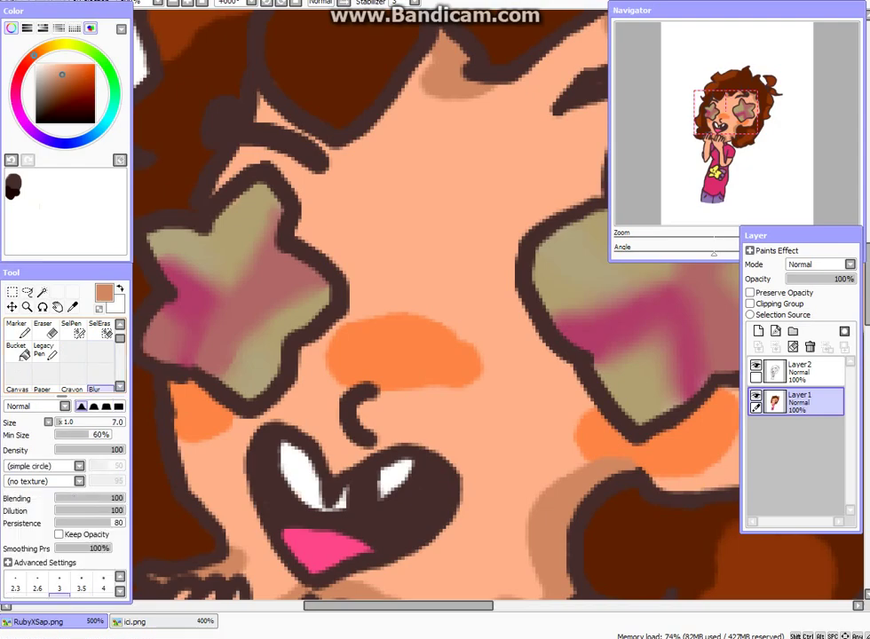
scroll(102, 581, "down", 1)
left_click(103, 582)
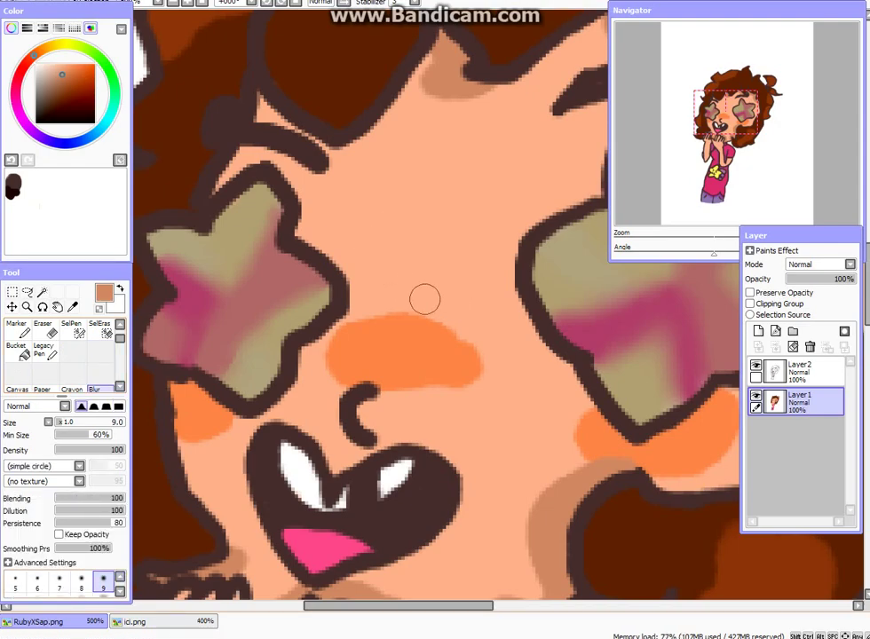
mouse_move(346, 349)
left_mouse_down()
mouse_move(449, 367)
mouse_move(425, 381)
mouse_move(394, 366)
mouse_move(428, 314)
mouse_move(459, 352)
left_mouse_up()
scroll(407, 334, "down", 2)
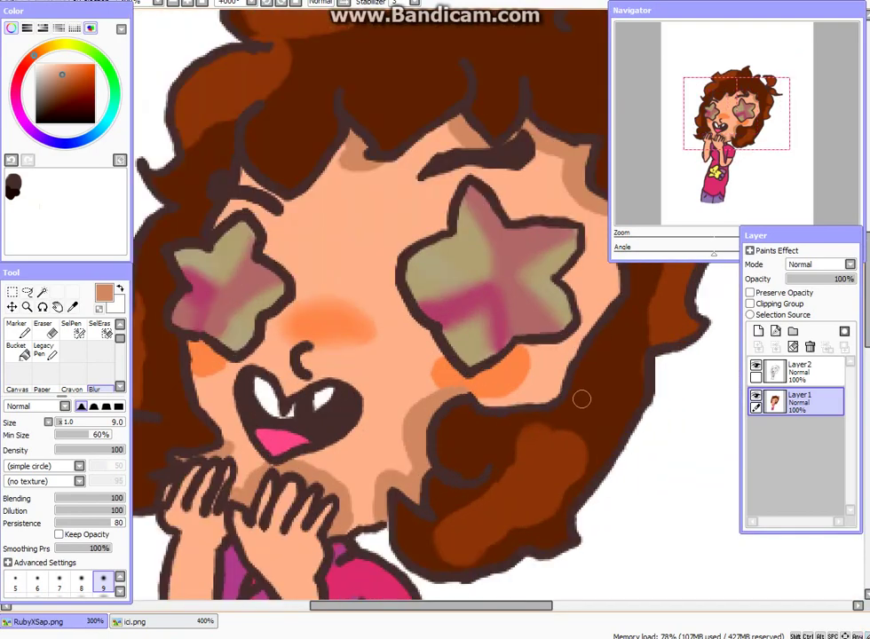
- Blend the skin shadows along the large lower curl and around the chin and fingers using the Blur tool
scroll(581, 397, "up", 1)
mouse_move(420, 394)
left_mouse_down()
mouse_move(361, 402)
mouse_move(387, 388)
mouse_move(356, 422)
mouse_move(356, 495)
mouse_move(266, 565)
mouse_move(229, 496)
left_mouse_up()
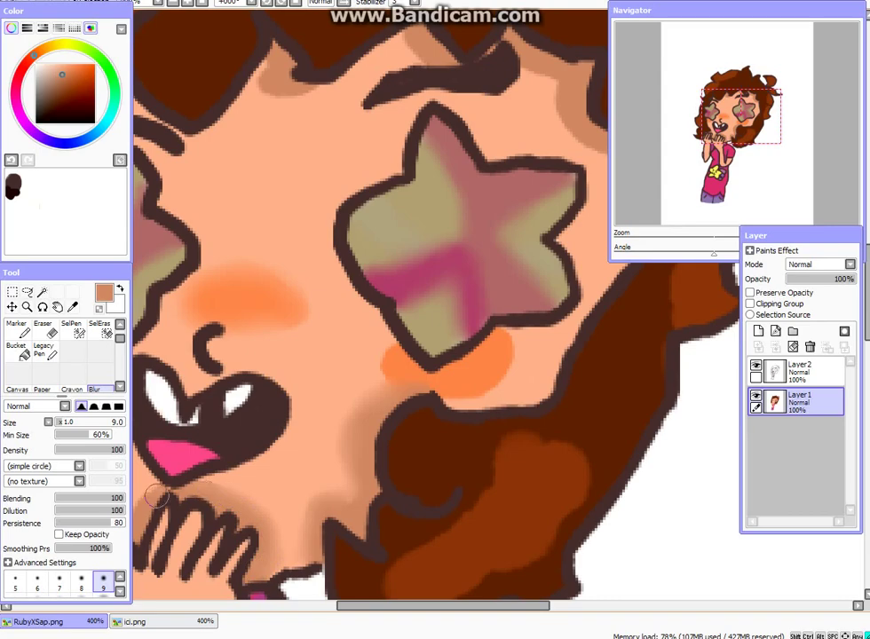
scroll(254, 497, "down", 2)
scroll(318, 480, "up", 1)
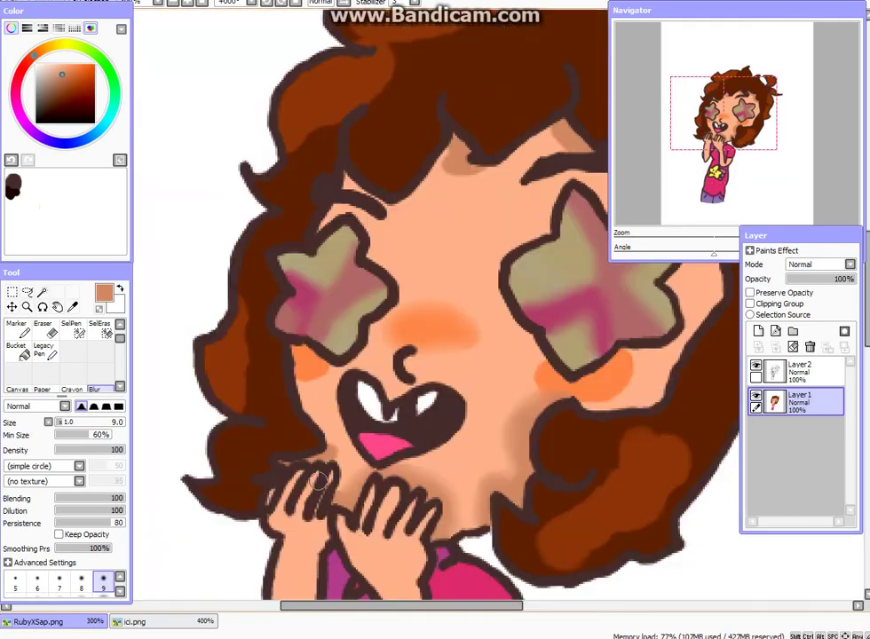
- Blur the purple shadows on the pink shirt beside the raised forearm and under the elbow
scroll(334, 456, "down", 4)
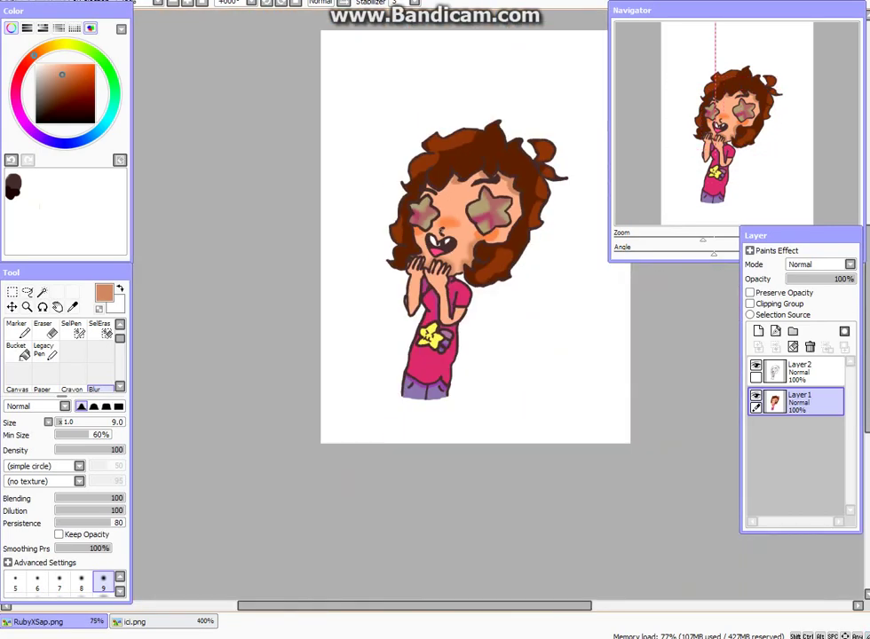
scroll(409, 247, "up", 6)
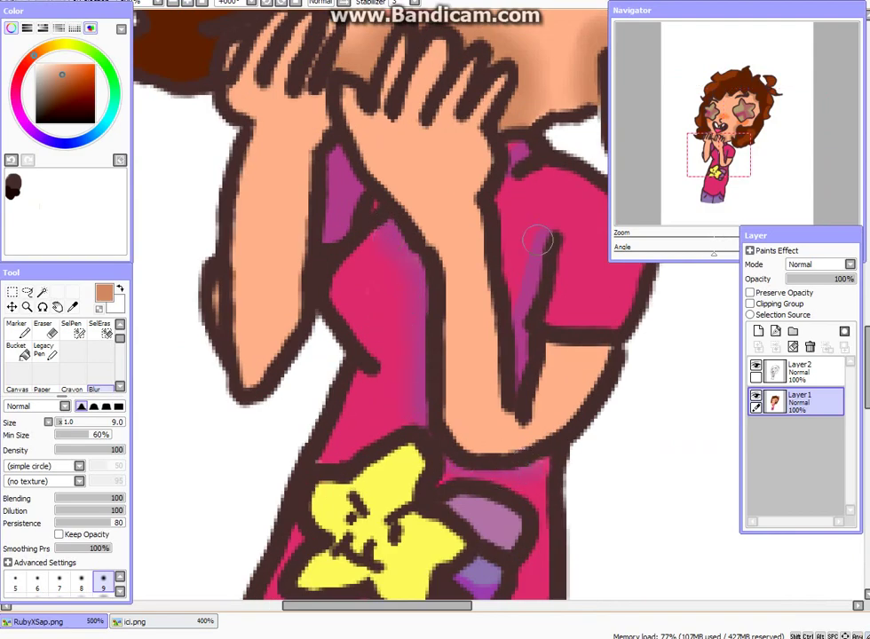
scroll(515, 293, "down", 3)
- Blend the purple shadow on the trousers below the shirt hem and the colours in the shirt star's striped tail
scroll(318, 390, "up", 3)
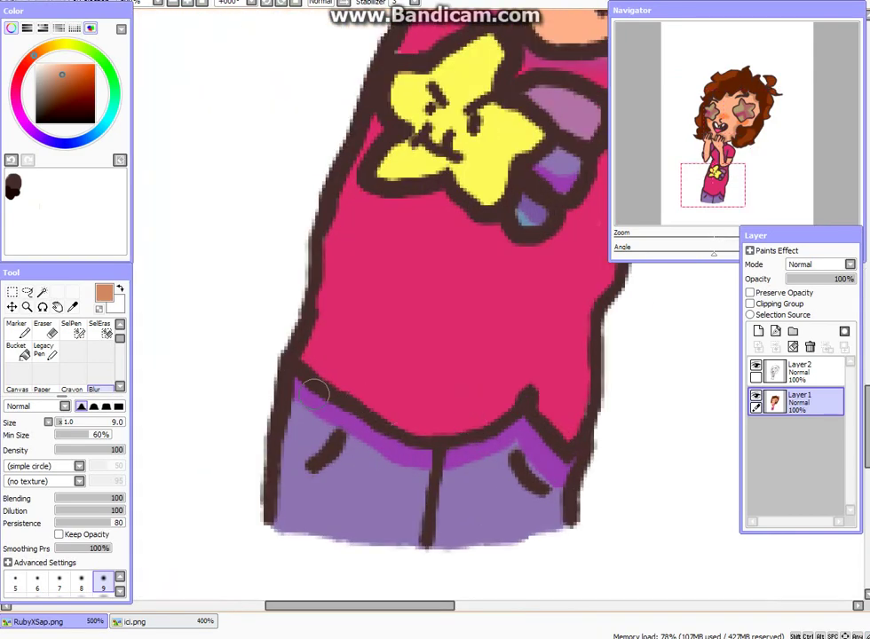
scroll(537, 481, "down", 4)
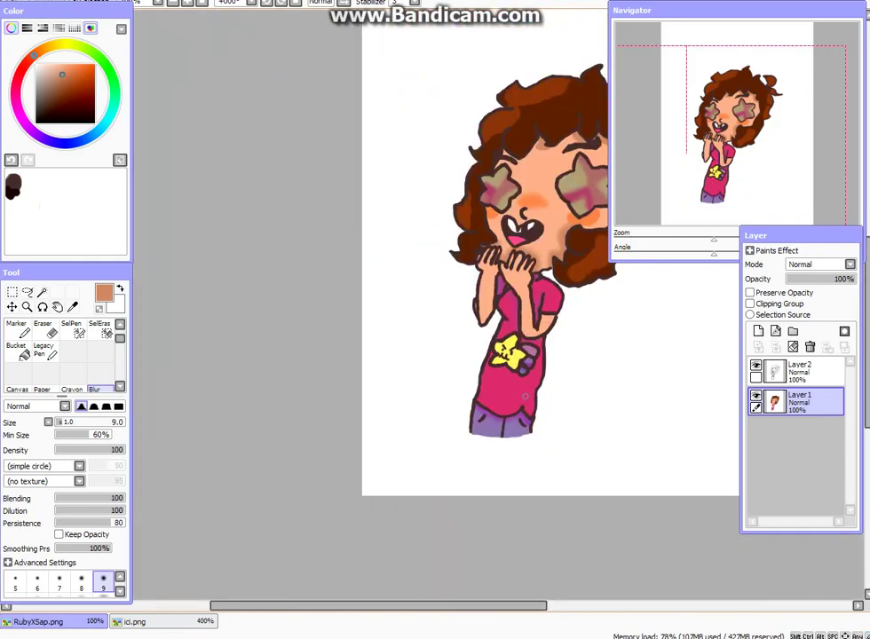
scroll(510, 380, "up", 3)
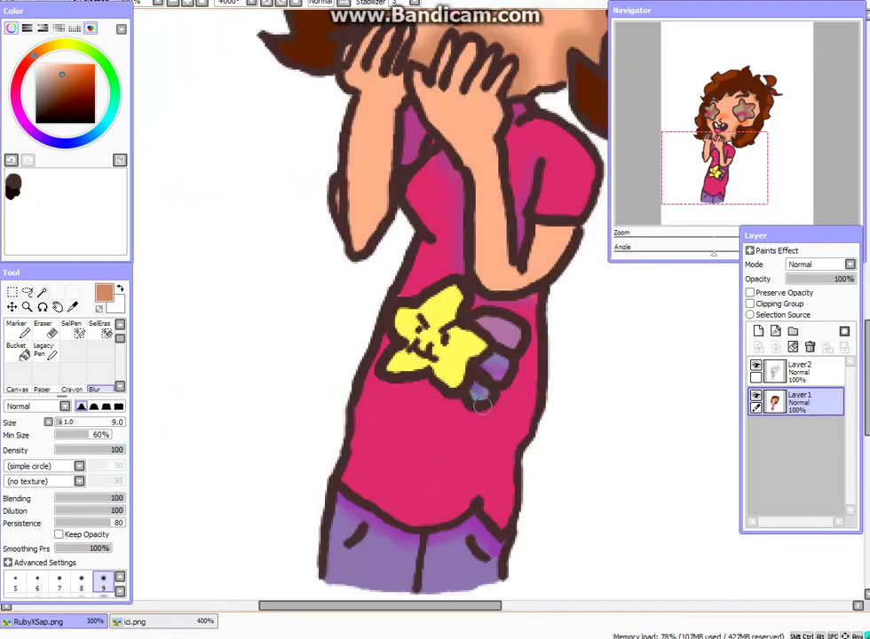
scroll(481, 405, "up", 2)
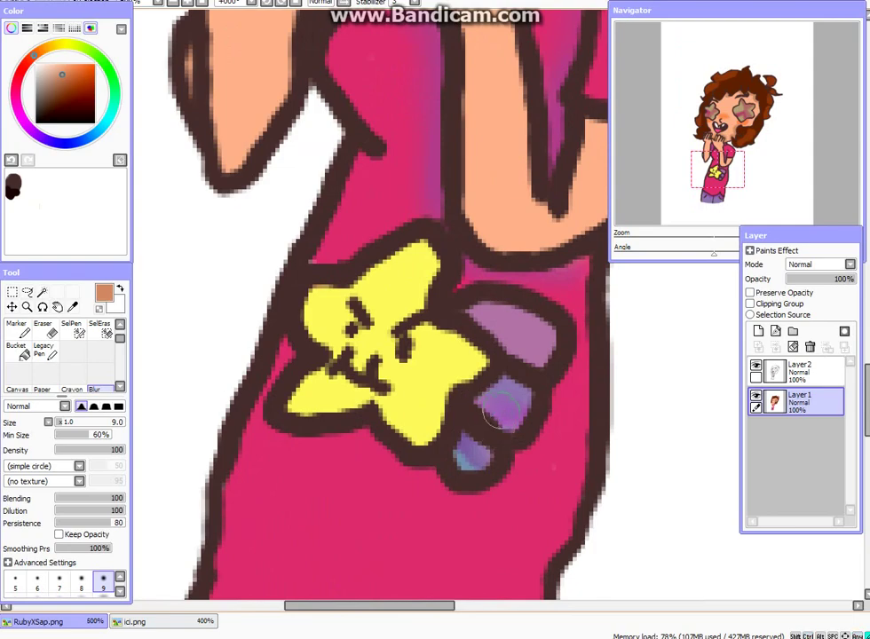
left_click_drag(500, 413, 471, 459)
- Soften the edges of the orange cheek blushes beneath both star eyes
scroll(461, 395, "down", 4)
scroll(370, 285, "up", 4)
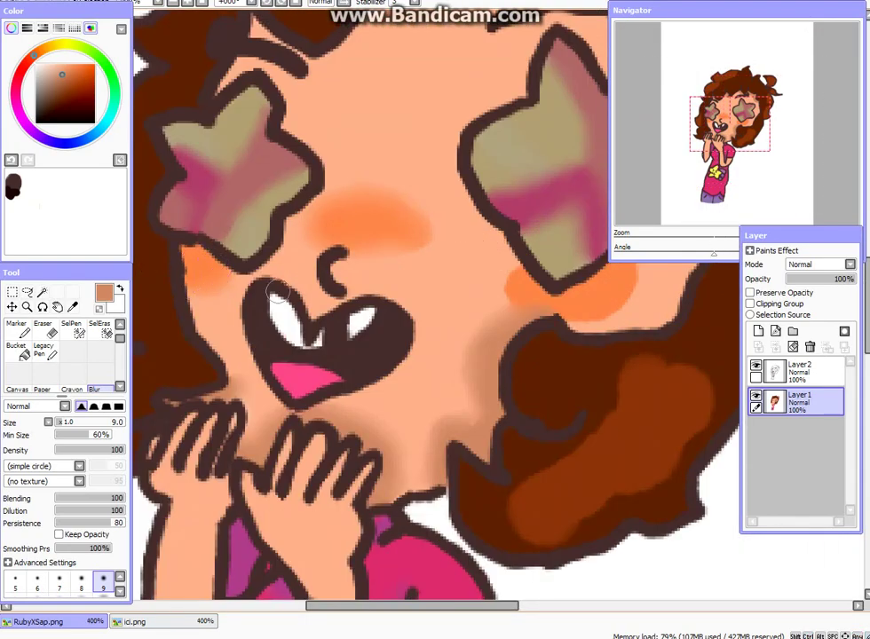
scroll(628, 296, "down", 3)
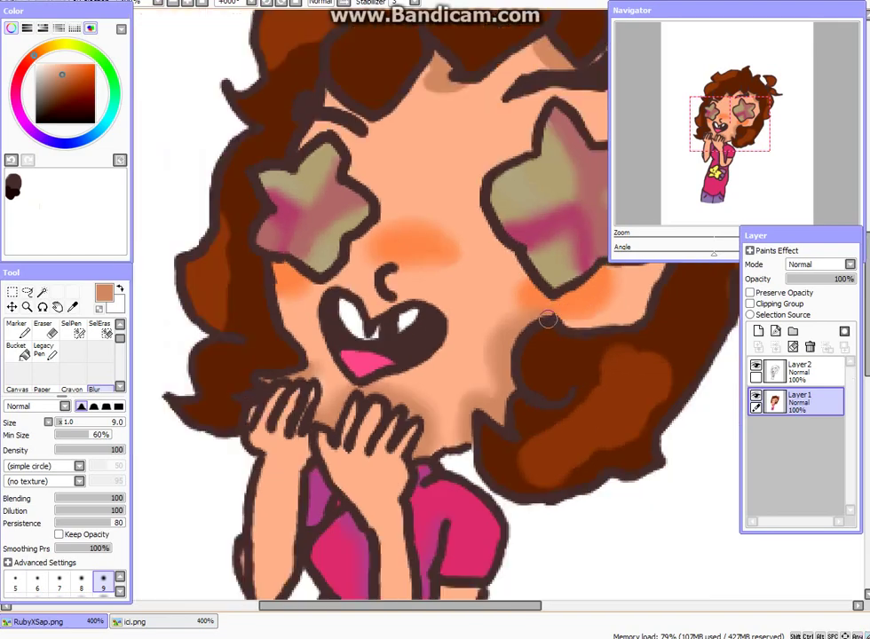
scroll(426, 238, "up", 2)
scroll(81, 583, "down", 1)
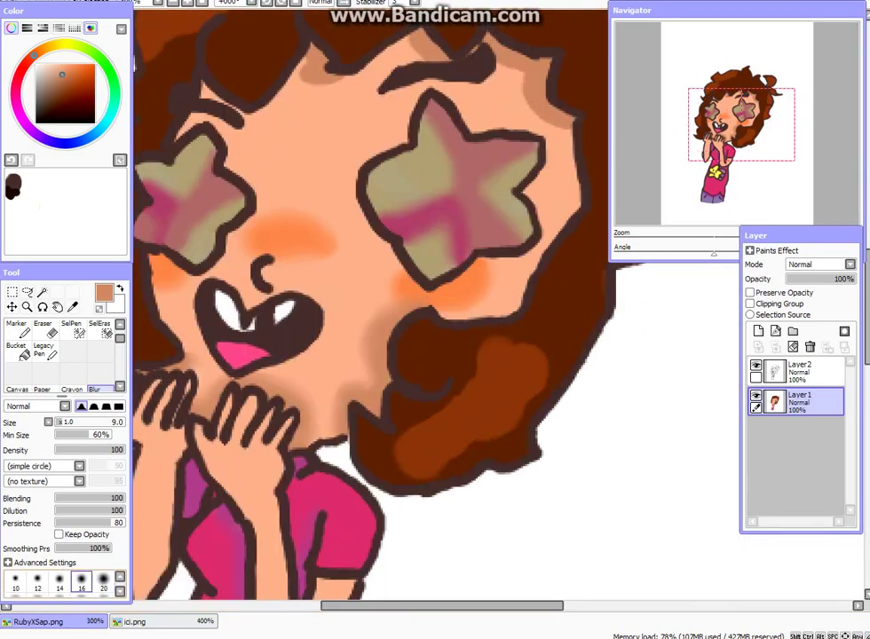
- Blend the hair highlights beyond the large star eye and in the tied tuft with the Blur tool at size 20
mouse_move(336, 335)
left_mouse_down()
mouse_move(510, 350)
mouse_move(478, 369)
mouse_move(427, 460)
mouse_move(550, 353)
mouse_move(524, 345)
mouse_move(548, 369)
mouse_move(509, 362)
mouse_move(563, 344)
left_mouse_up()
scroll(438, 442, "down", 4)
scroll(499, 367, "up", 4)
mouse_move(486, 324)
left_mouse_down()
mouse_move(467, 273)
mouse_move(502, 302)
mouse_move(490, 362)
mouse_move(515, 266)
mouse_move(539, 296)
mouse_move(503, 196)
mouse_move(469, 134)
mouse_move(458, 138)
mouse_move(481, 165)
mouse_move(522, 136)
left_mouse_up()
scroll(522, 136, "down", 3)
scroll(348, 92, "up", 4)
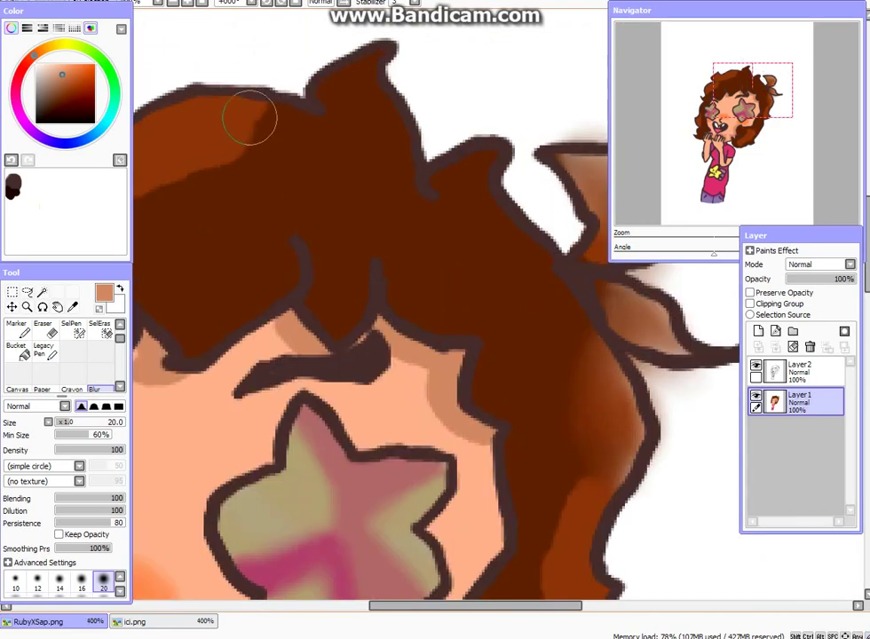
- Blur the highlights on the crown and on the hair beside the small star eye into the dark brown
scroll(295, 177, "down", 1)
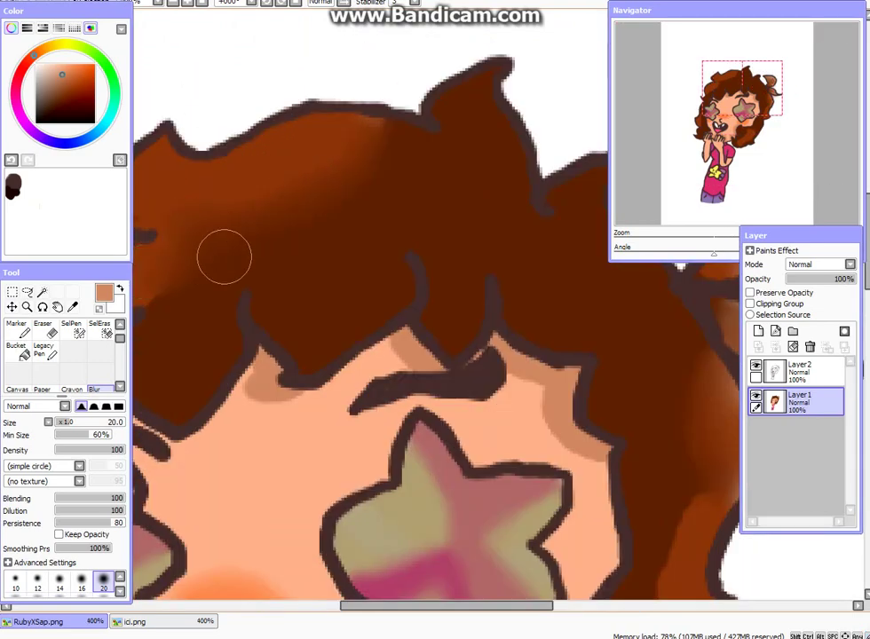
scroll(224, 249, "down", 1)
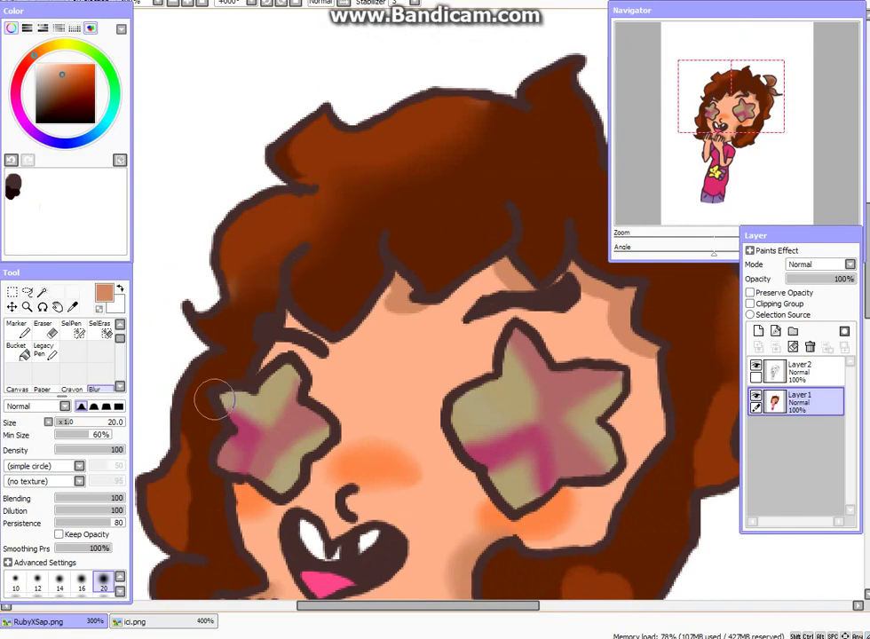
mouse_move(210, 398)
left_mouse_down()
mouse_move(181, 459)
mouse_move(158, 553)
mouse_move(174, 518)
mouse_move(171, 484)
mouse_move(185, 526)
mouse_move(194, 413)
left_mouse_up()
scroll(194, 413, "down", 1)
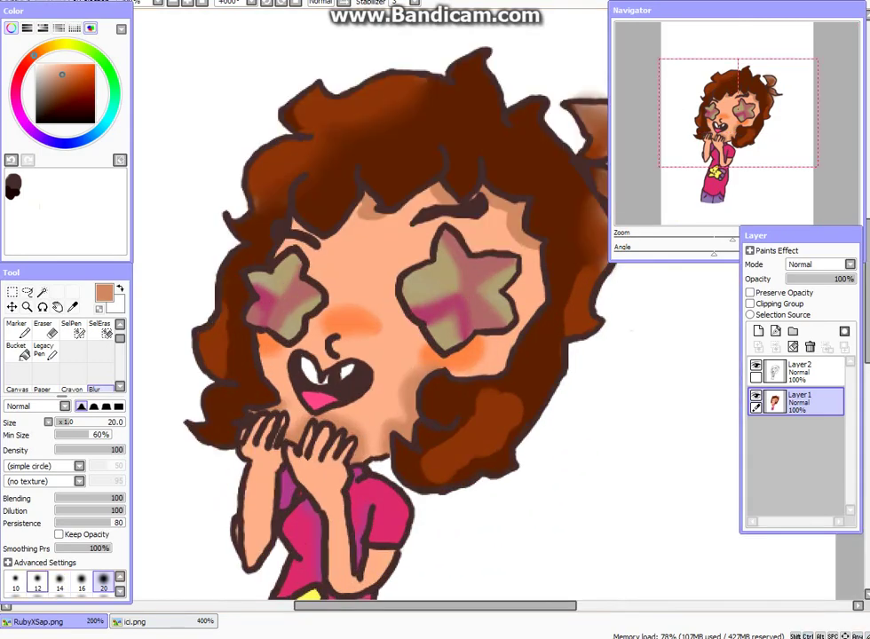
- Soften the highlight on the large lower hair curl with the Blur tool at size 10
left_click(15, 581)
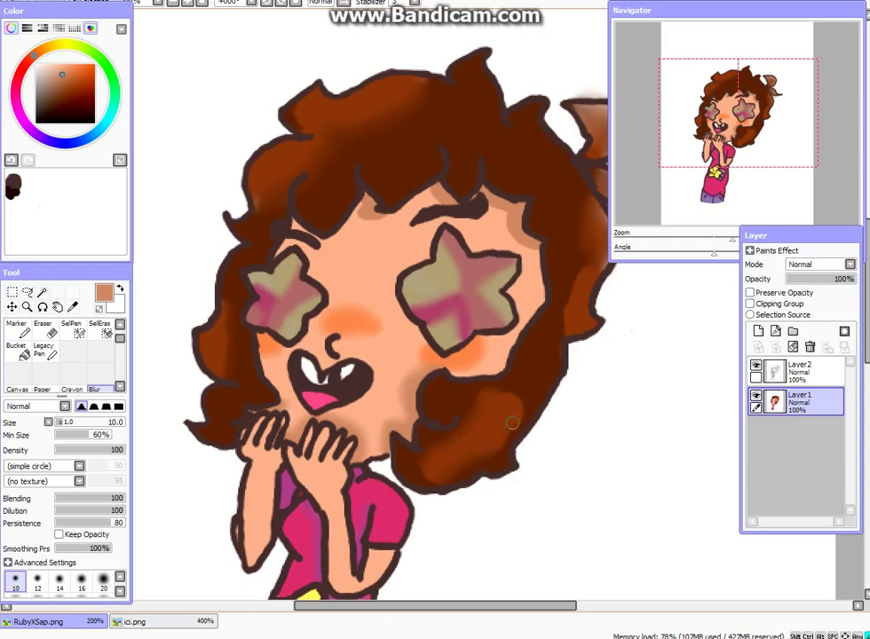
scroll(418, 404, "down", 2)
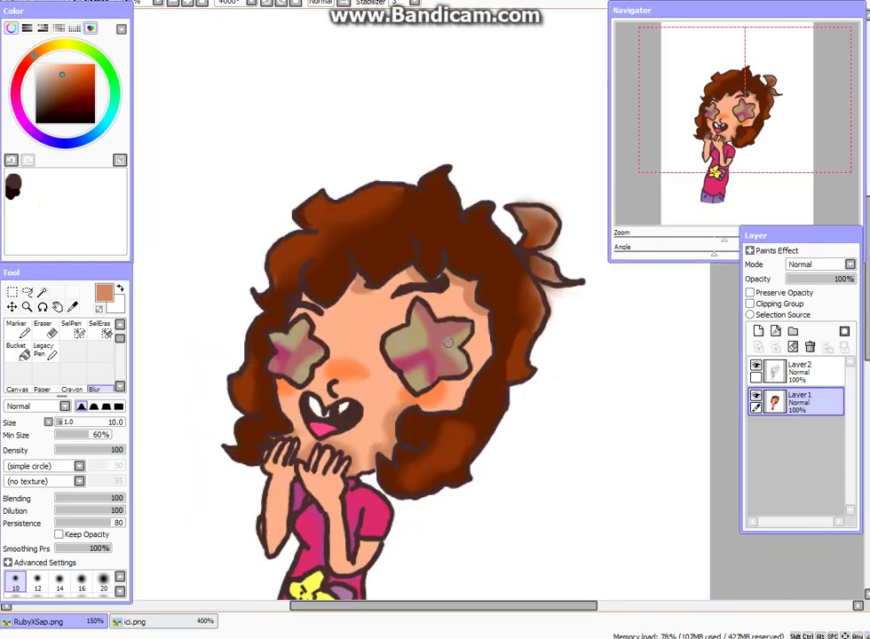
scroll(418, 404, "down", 3)
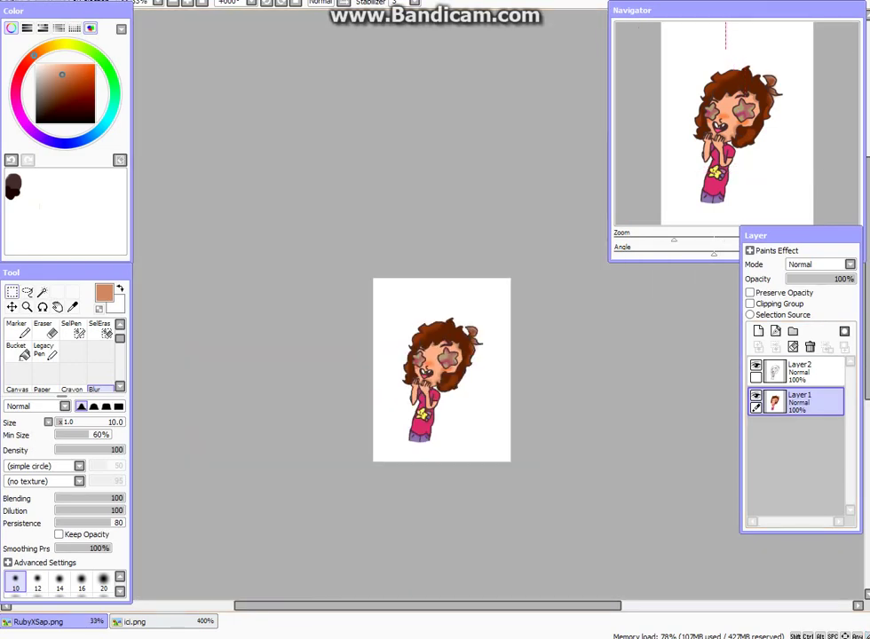
- Merge Layer2 into Layer1 and paste a copy of the artwork on a new layer above with Preserve Opacity enabled
left_click(12, 293)
left_click(803, 371)
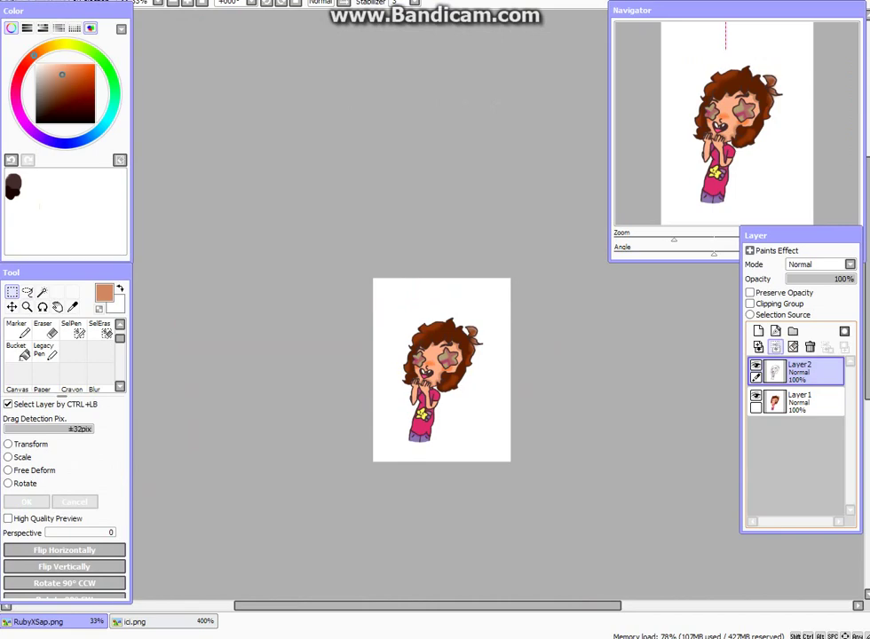
key("ctrl+e")
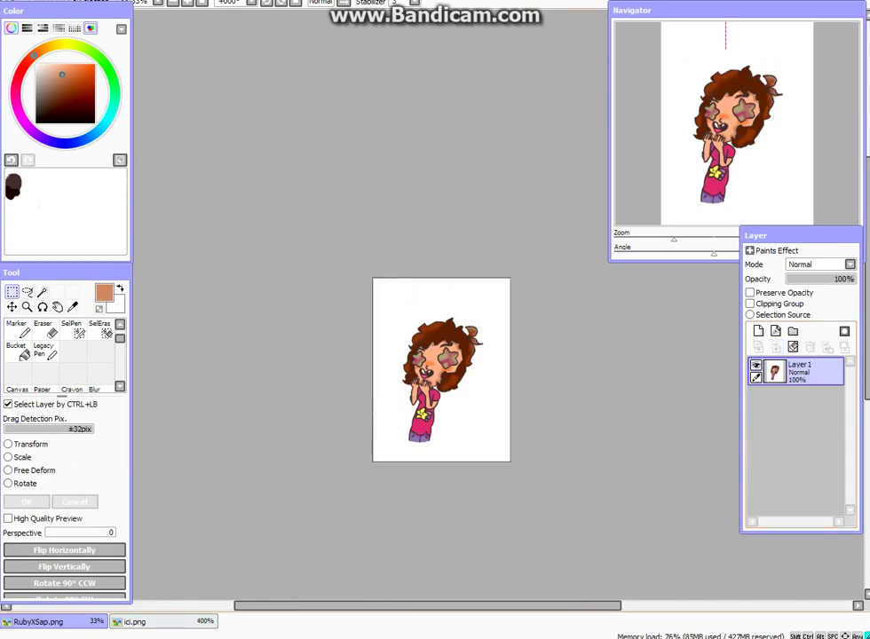
key("ctrl+v")
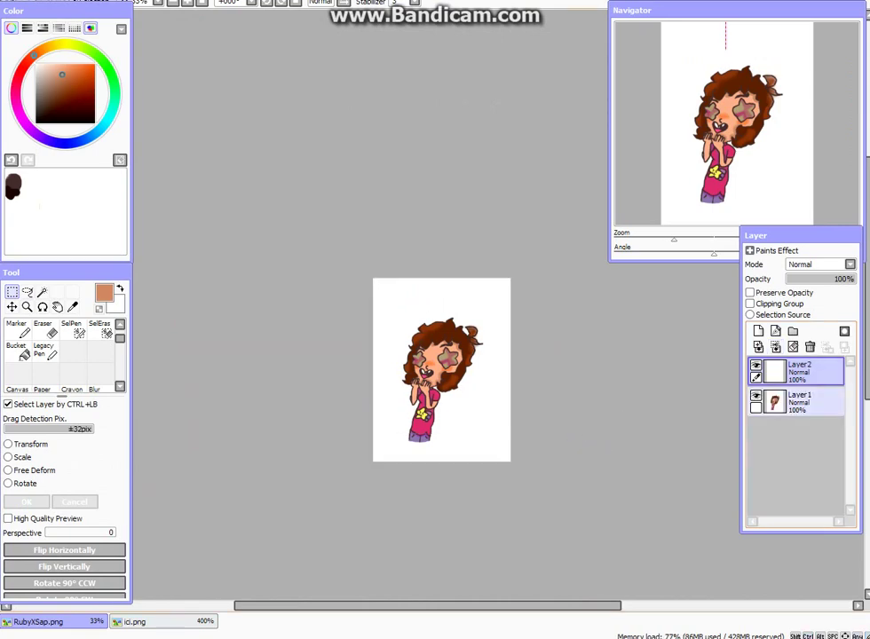
scroll(419, 279, "up", 1)
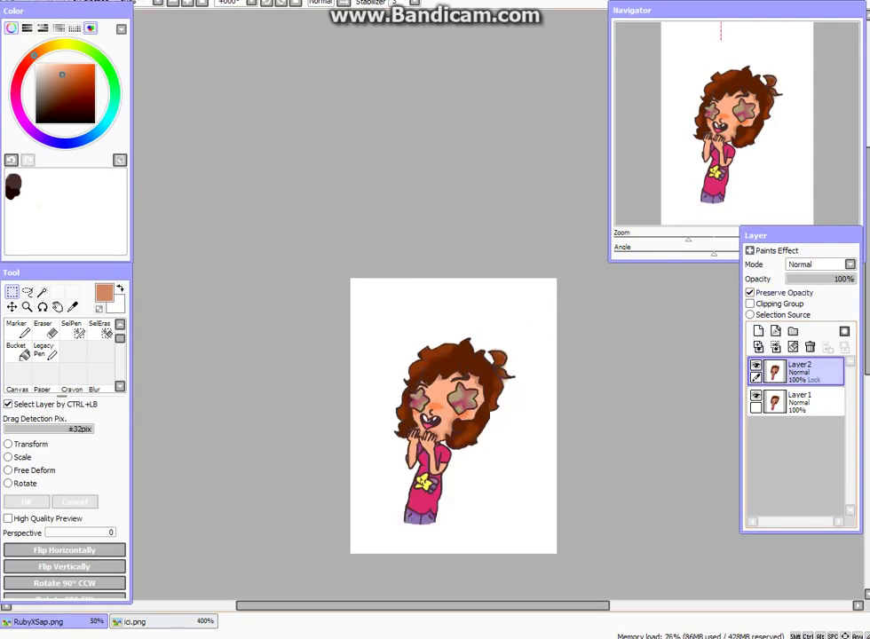
- Paint over the whole character on Layer2 in bright magenta with the Pencil at size 350
left_click(26, 125)
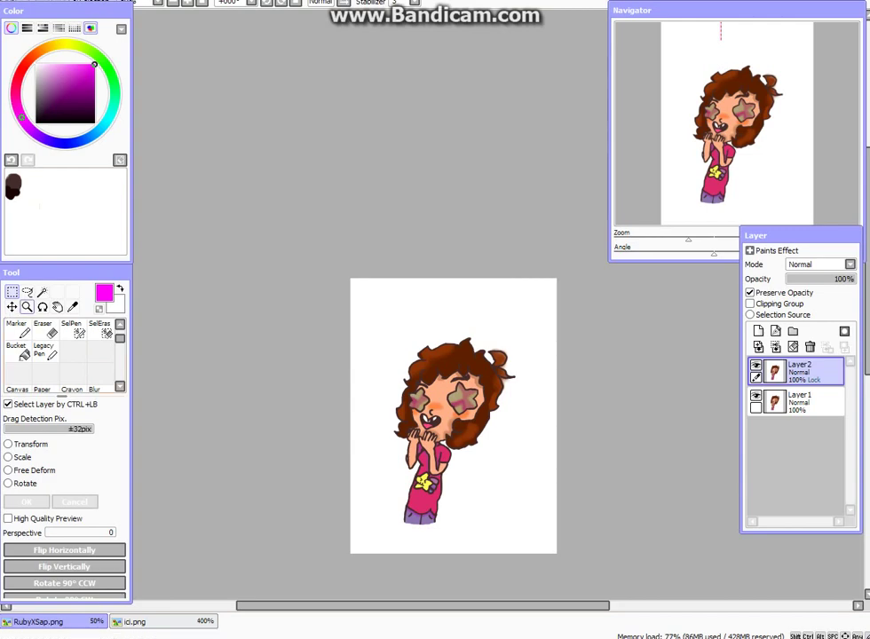
scroll(43, 350, "up", 1)
left_click(18, 330)
scroll(103, 559, "down", 3)
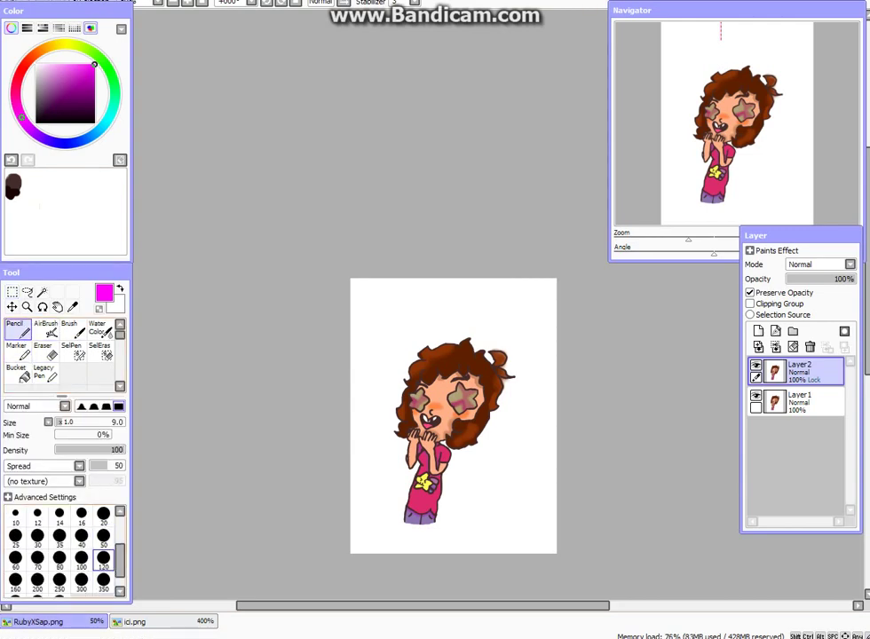
left_click(103, 581)
left_click_drag(422, 350, 417, 519)
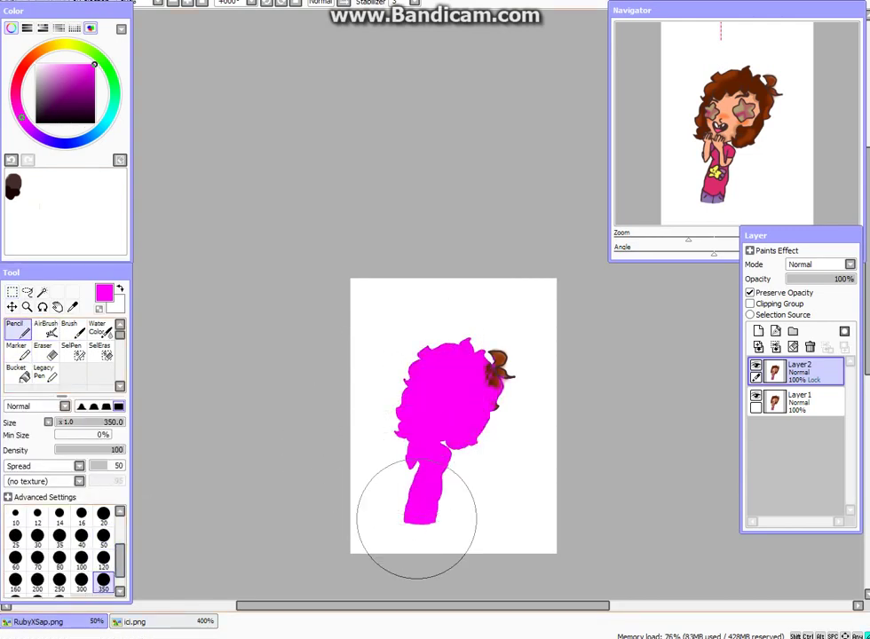
mouse_move(510, 355)
left_mouse_down()
mouse_move(462, 400)
mouse_move(483, 355)
left_mouse_up()
- Lower the opacity of the magenta Layer2 to 22%
left_click(830, 279)
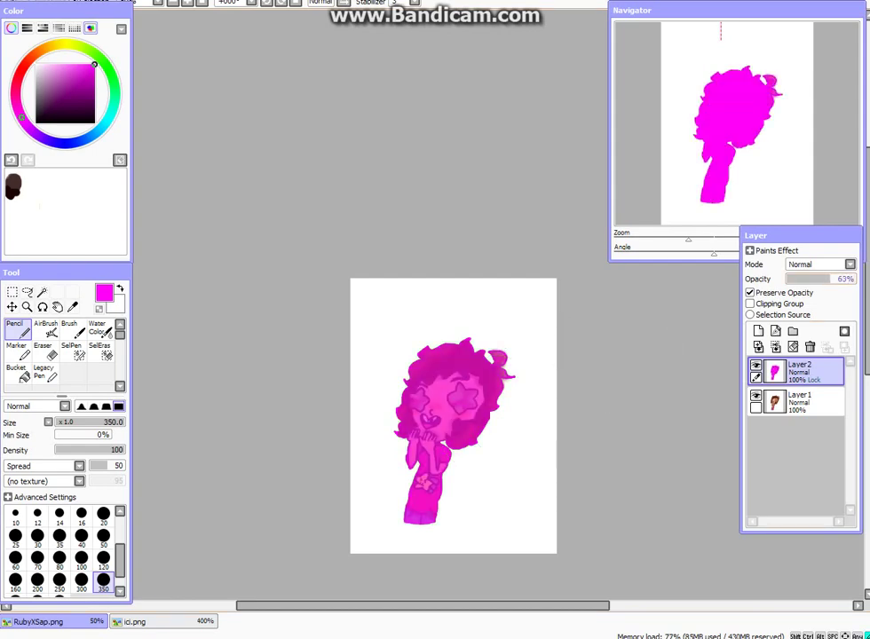
left_click_drag(830, 279, 803, 278)
scroll(475, 495, "up", 3)
- Merge the magenta tint layer down into Layer1
left_click(775, 347)
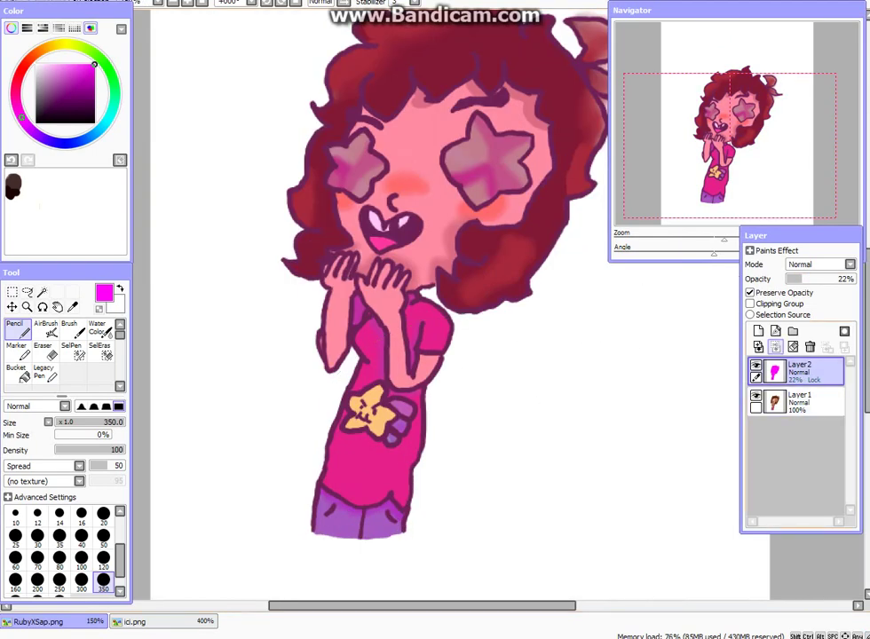
key("ctrl+e")
scroll(431, 331, "down", 4)
scroll(481, 342, "up", 4)
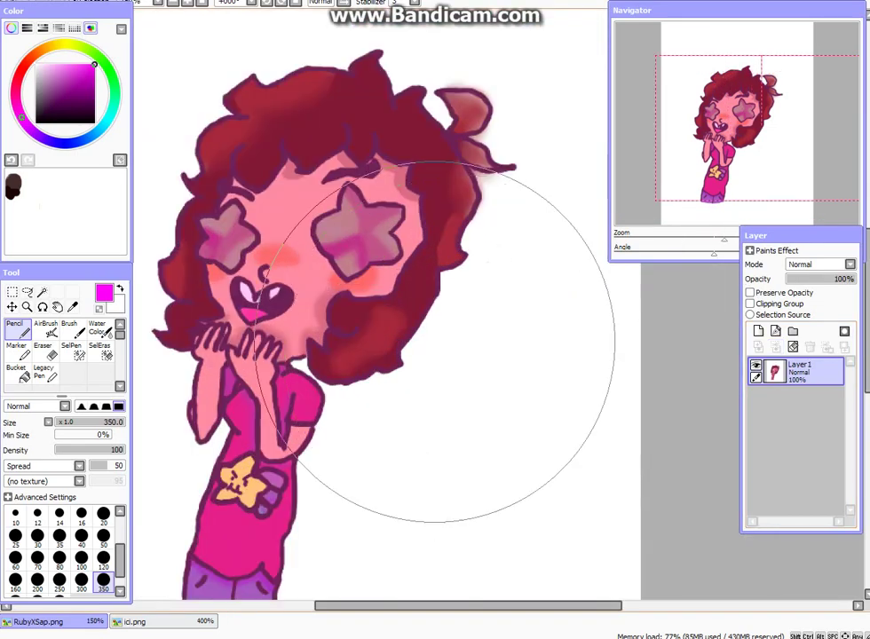
scroll(291, 252, "down", 3)
scroll(311, 142, "up", 5)
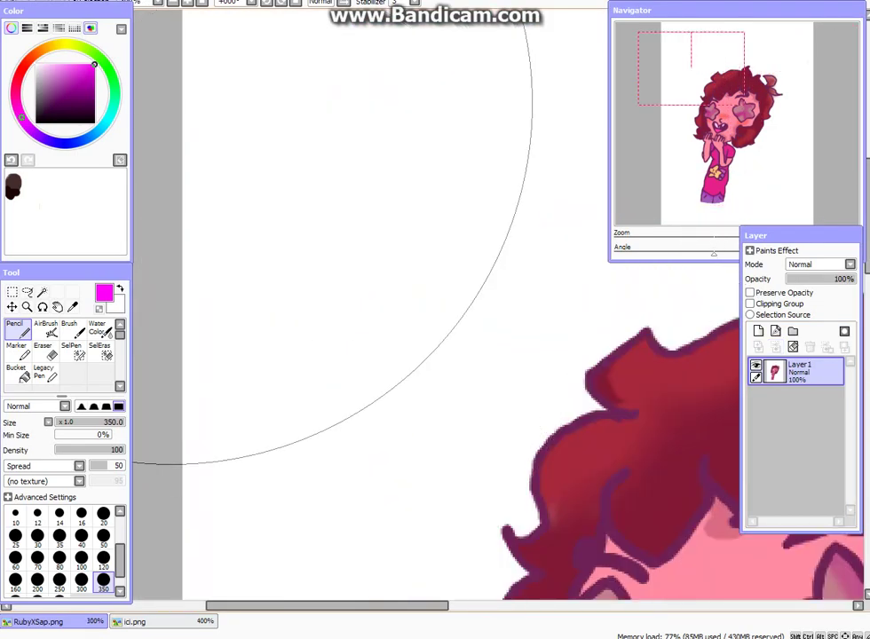
- Try a vivid pink Pencil stroke at size 9, and undo it along with the merge of the tint layer
left_click(16, 98)
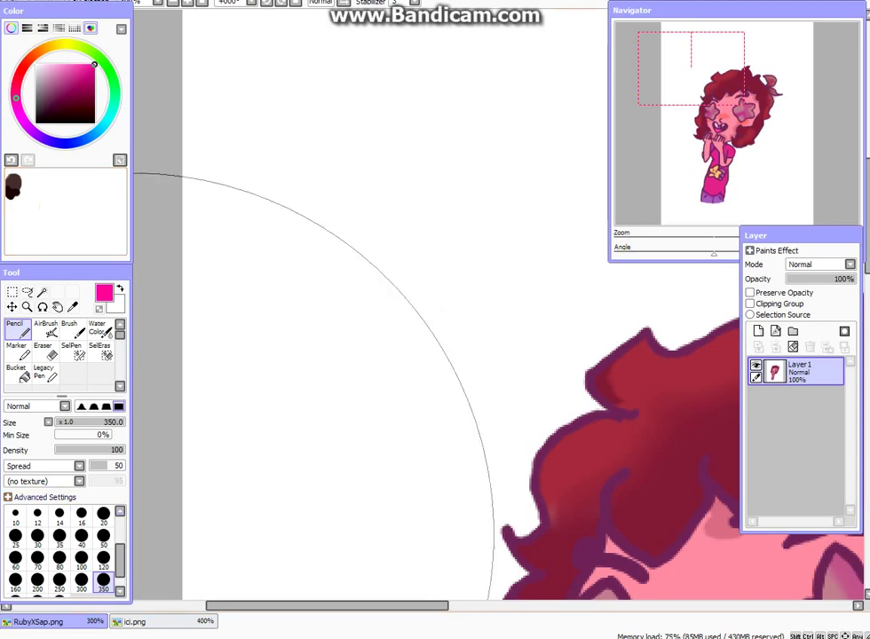
scroll(82, 515, "up", 2)
left_click(103, 538)
scroll(428, 411, "up", 2)
mouse_move(388, 301)
left_mouse_down()
mouse_move(436, 422)
mouse_move(534, 310)
left_mouse_up()
key("ctrl+z")
scroll(609, 367, "down", 8)
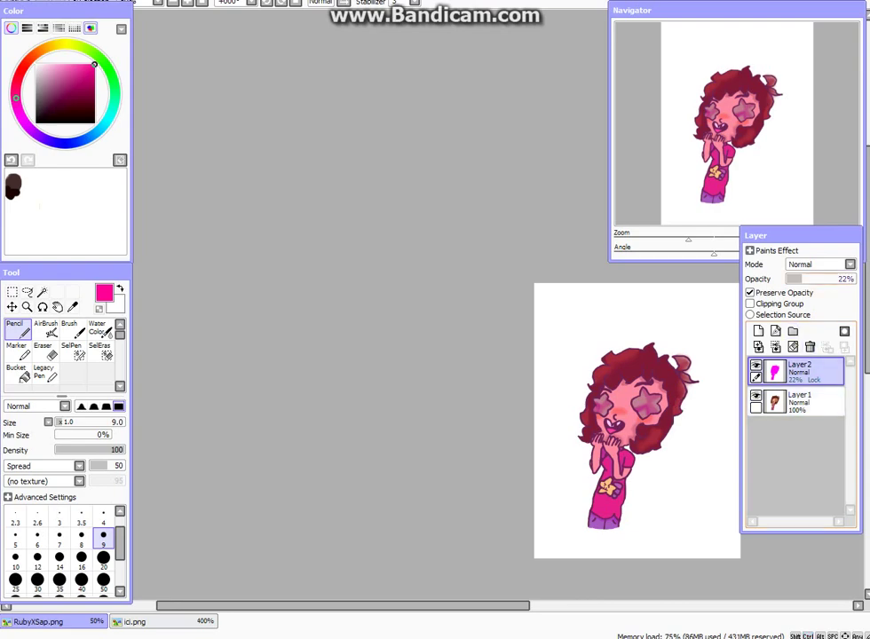
- Store the bright magenta as a swatch on the scratchpad and delete the magenta tint layer
left_click_drag(803, 279, 861, 279)
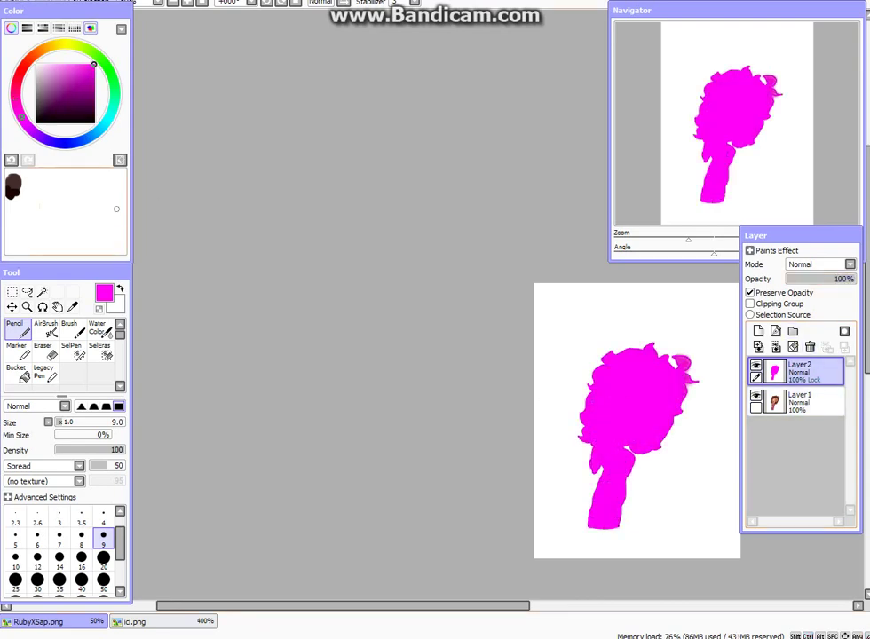
left_click_drag(116, 178, 114, 222)
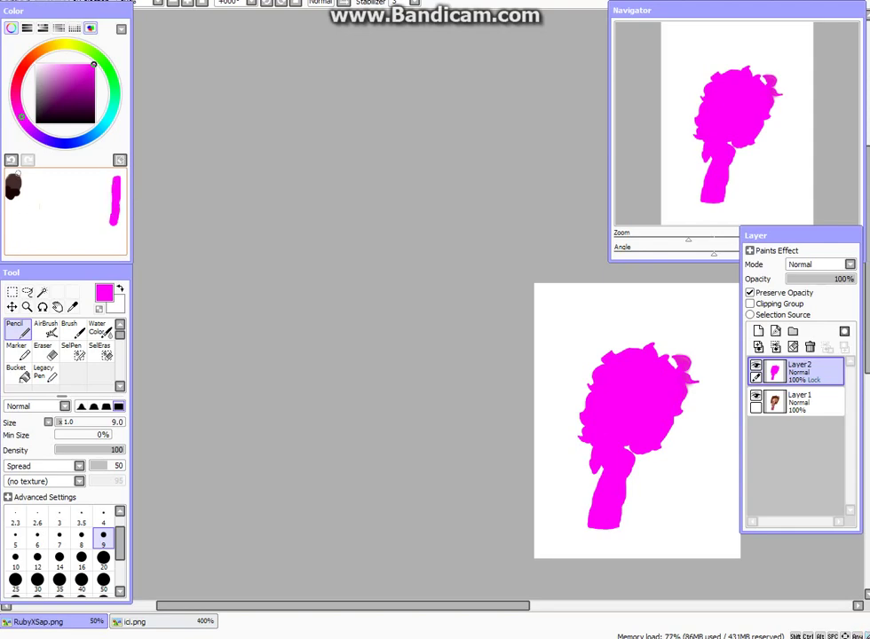
key("ctrl+z")
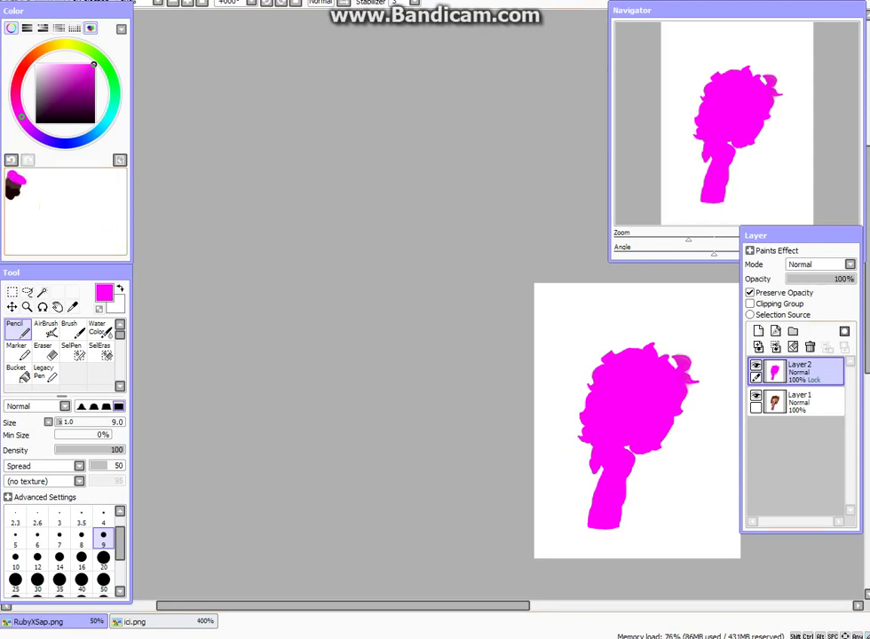
left_click(809, 347)
- Draw two vivid pink hearts on Layer1 in the white space beside the character's hair with the Pencil at size 9
scroll(582, 360, "down", 2)
scroll(581, 377, "up", 3)
scroll(470, 383, "down", 1)
scroll(470, 383, "up", 2)
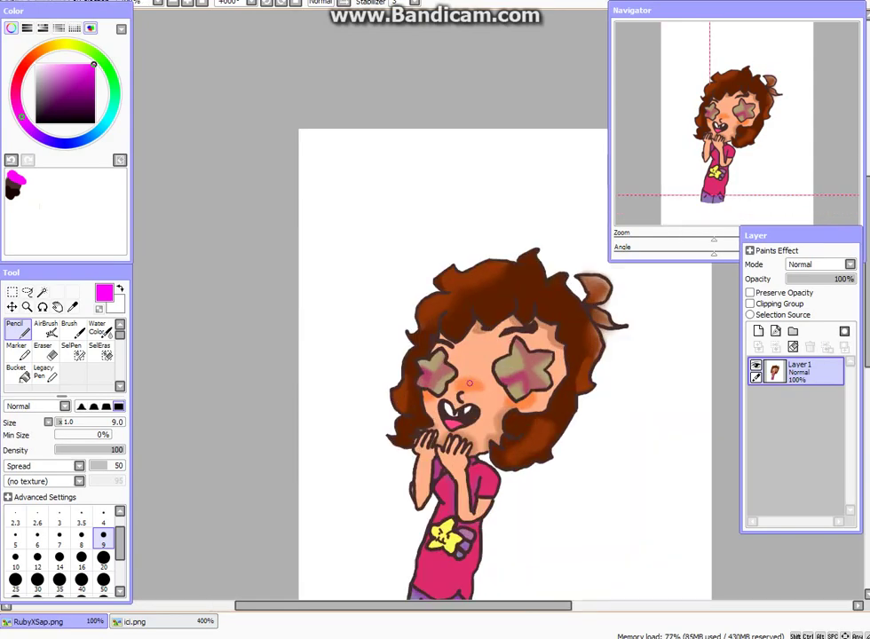
scroll(468, 384, "up", 3)
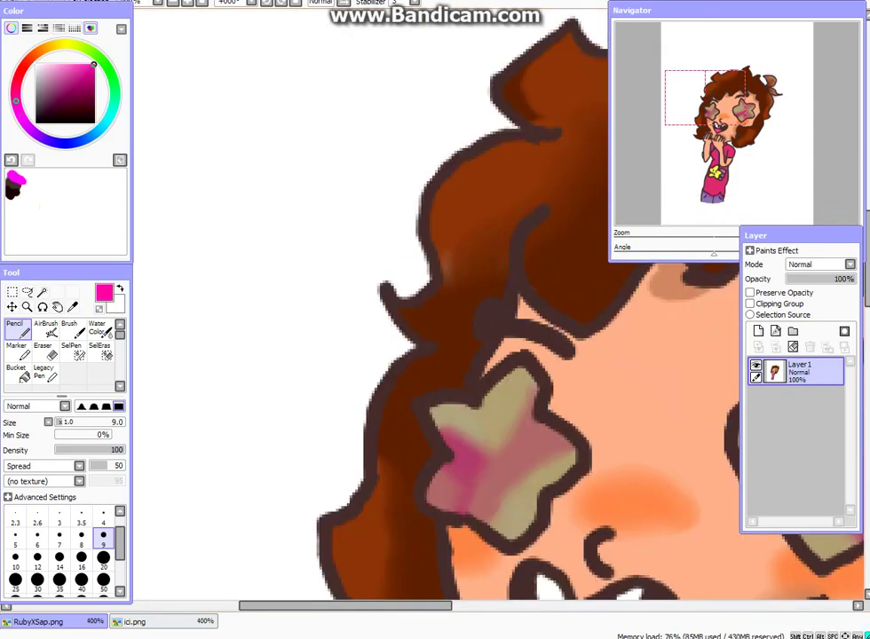
mouse_move(352, 242)
left_mouse_down()
mouse_move(342, 118)
mouse_move(337, 248)
mouse_move(229, 176)
mouse_move(332, 237)
mouse_move(284, 206)
left_mouse_up()
left_click_drag(311, 371, 239, 277)
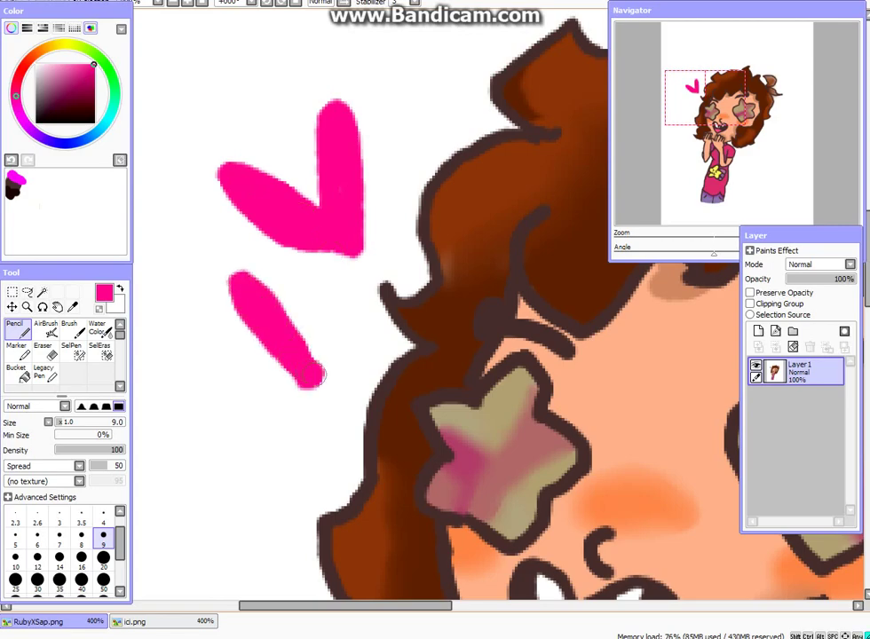
left_click_drag(213, 355, 286, 371)
scroll(396, 245, "down", 5)
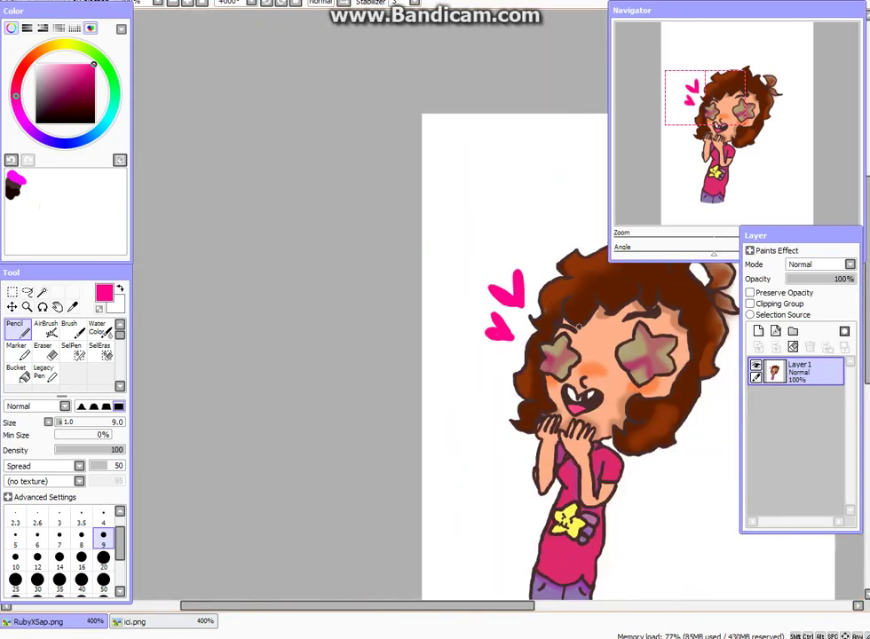
- Add a third, smaller pink heart above the other two, close to the character's curls
scroll(397, 245, "up", 3)
scroll(397, 245, "down", 4)
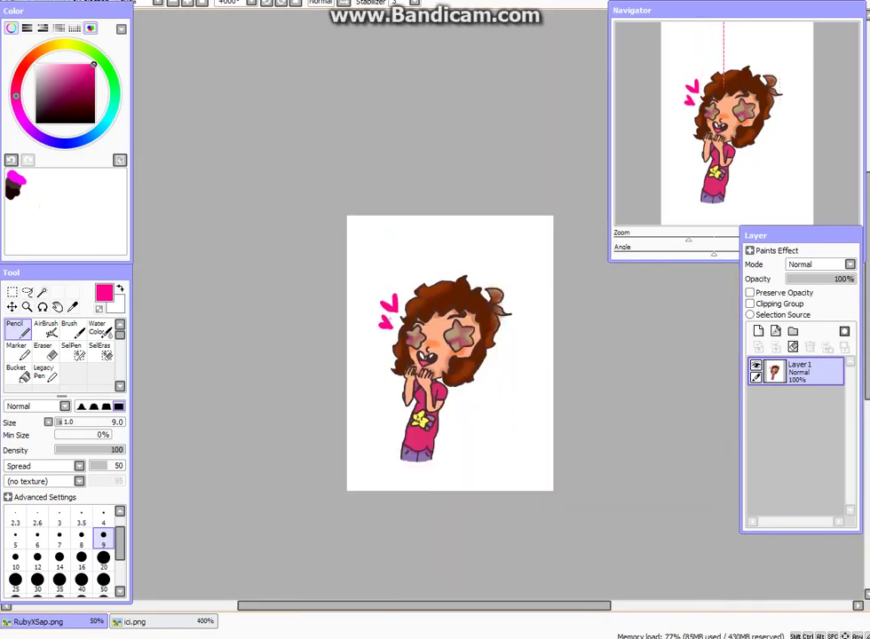
scroll(414, 350, "up", 6)
scroll(334, 446, "down", 2)
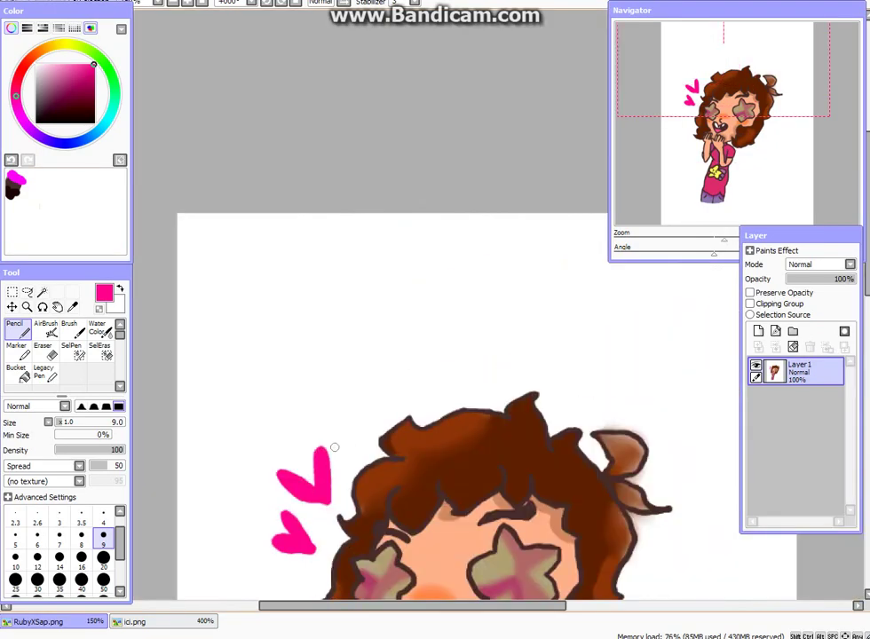
scroll(388, 458, "up", 2)
left_click_drag(355, 395, 384, 453)
left_click_drag(397, 391, 387, 454)
scroll(387, 454, "down", 4)
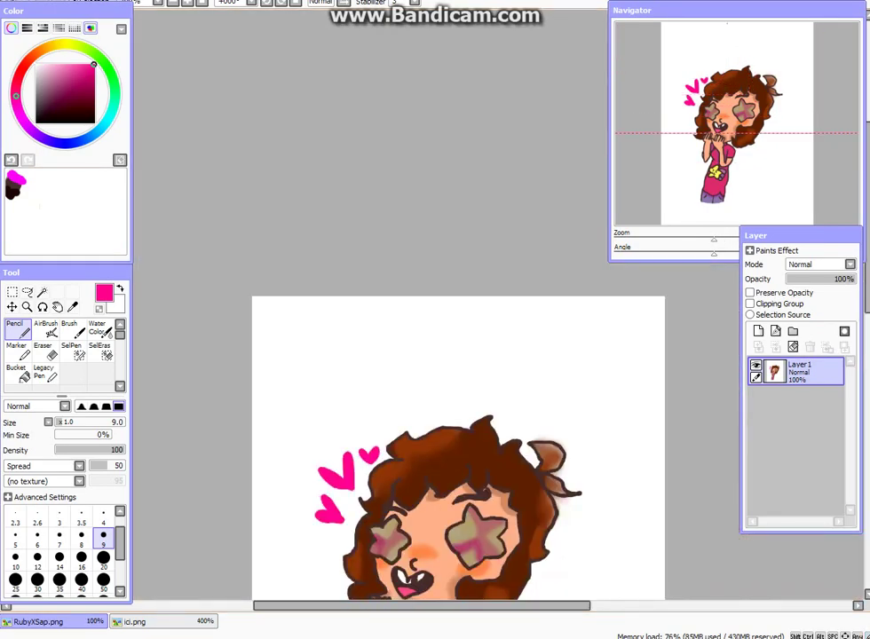
- Copy the whole drawing with its hearts onto a new Layer2 and preserve that layer's opacity
scroll(257, 300, "down", 3)
key("ctrl+a")
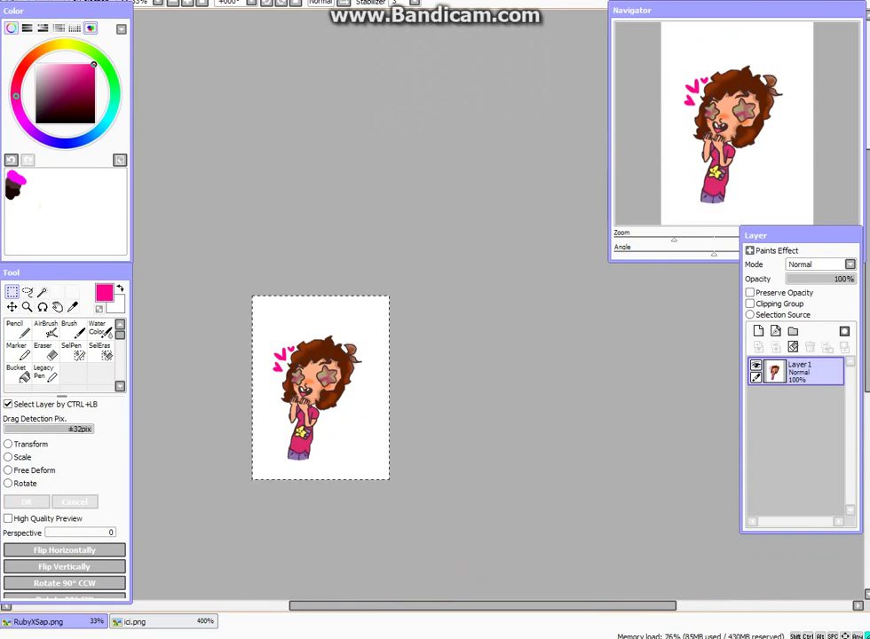
left_click(468, 533, "ctrl")
key("ctrl+c")
key("ctrl+v")
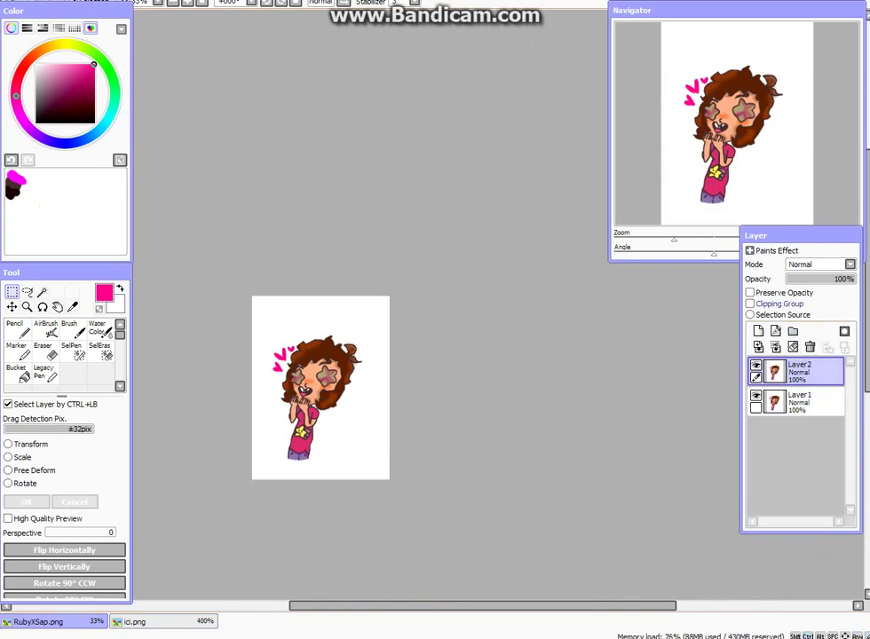
left_click(777, 293)
- Paint over the whole character and the hearts on Layer2 in bright magenta, using the Pencil at sizes 50 and 350
left_click(21, 117)
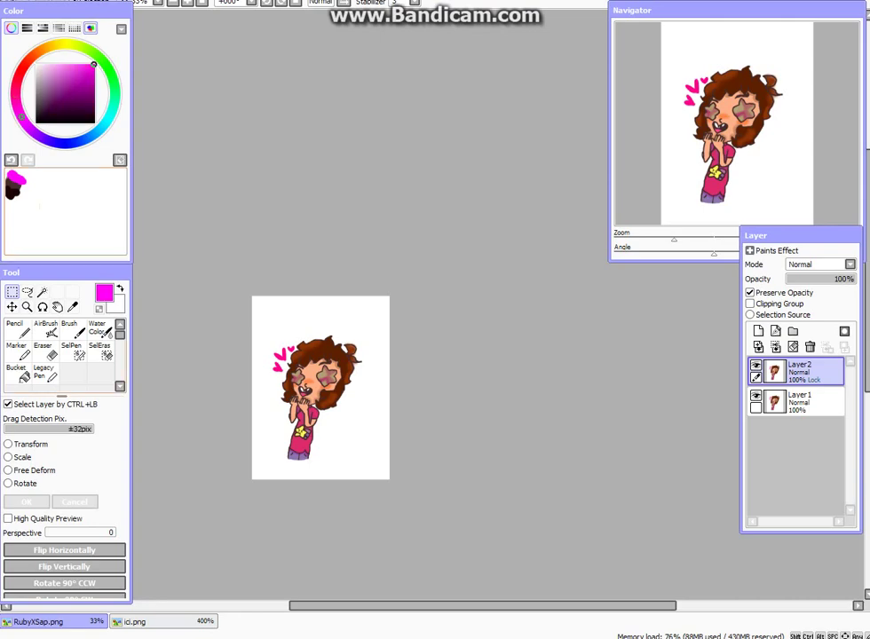
left_click(18, 330)
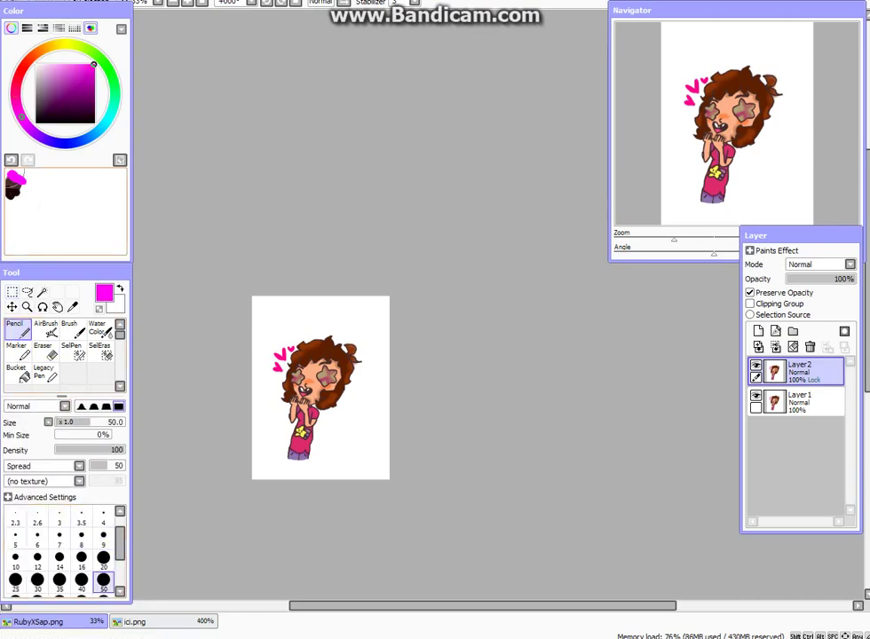
left_click_drag(304, 343, 304, 459)
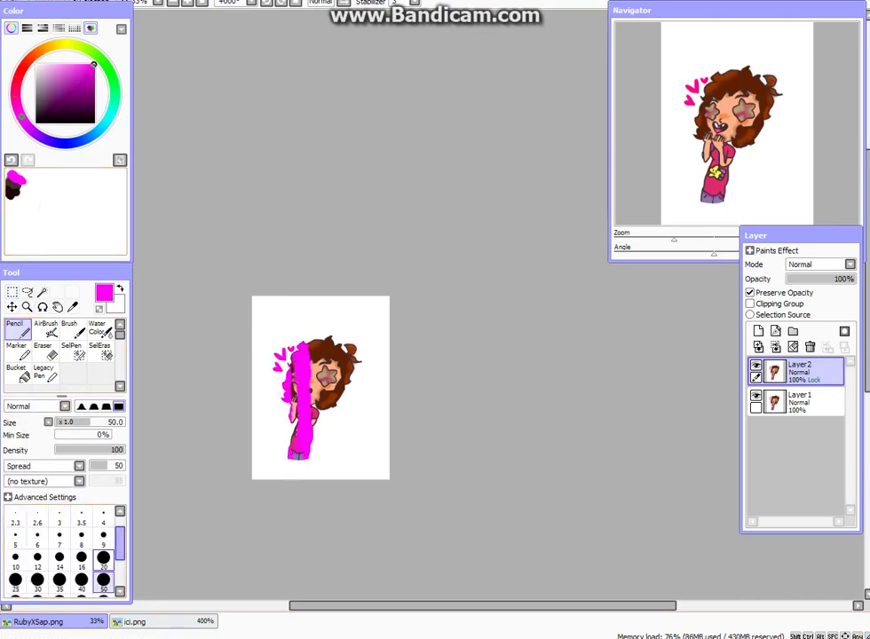
scroll(62, 550, "down", 3)
left_click(103, 561)
mouse_move(281, 353)
left_mouse_down()
mouse_move(317, 354)
mouse_move(348, 290)
mouse_move(282, 450)
left_mouse_up()
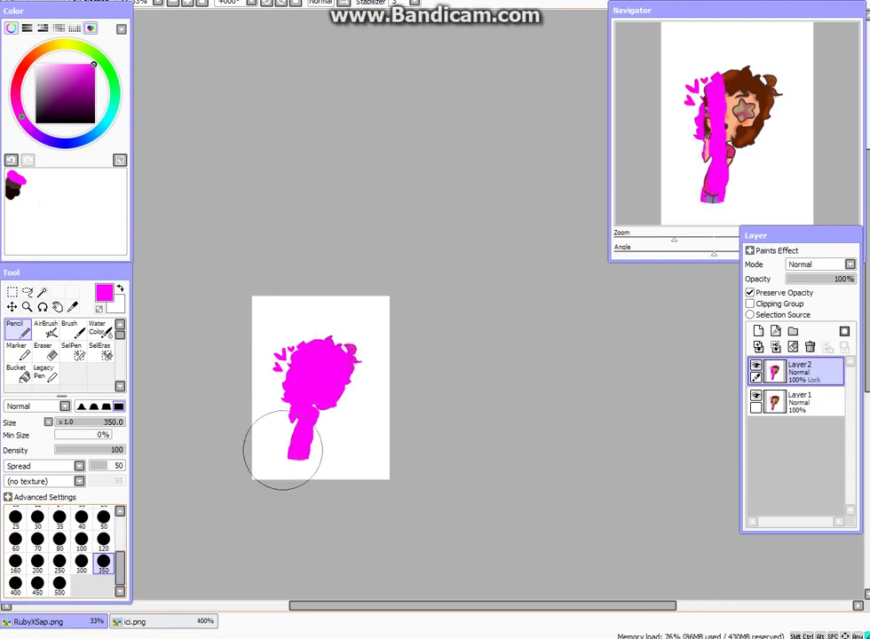
- Lower the opacity of the magenta Layer2 to 25%
left_click_drag(837, 279, 811, 279)
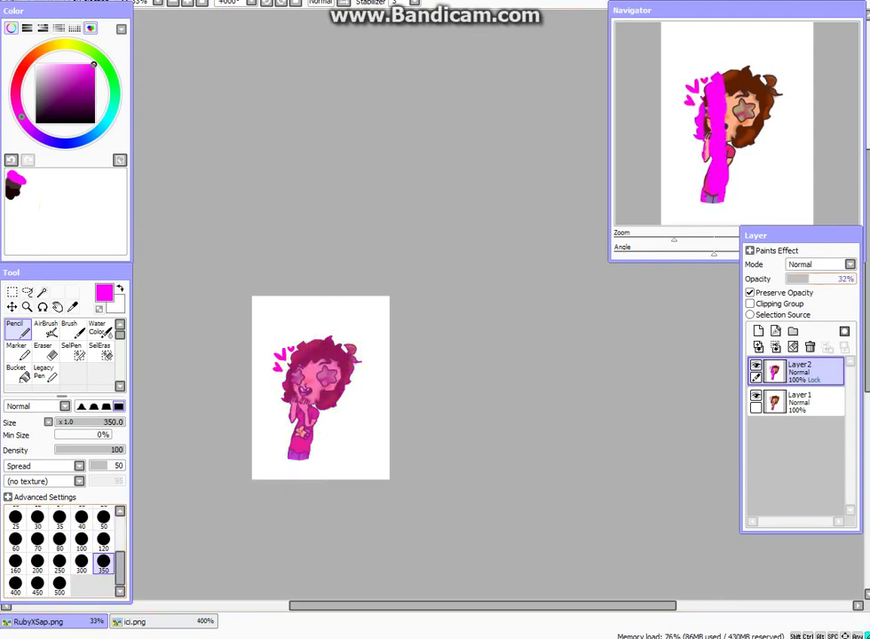
scroll(396, 385, "down", 1)
scroll(306, 383, "up", 3)
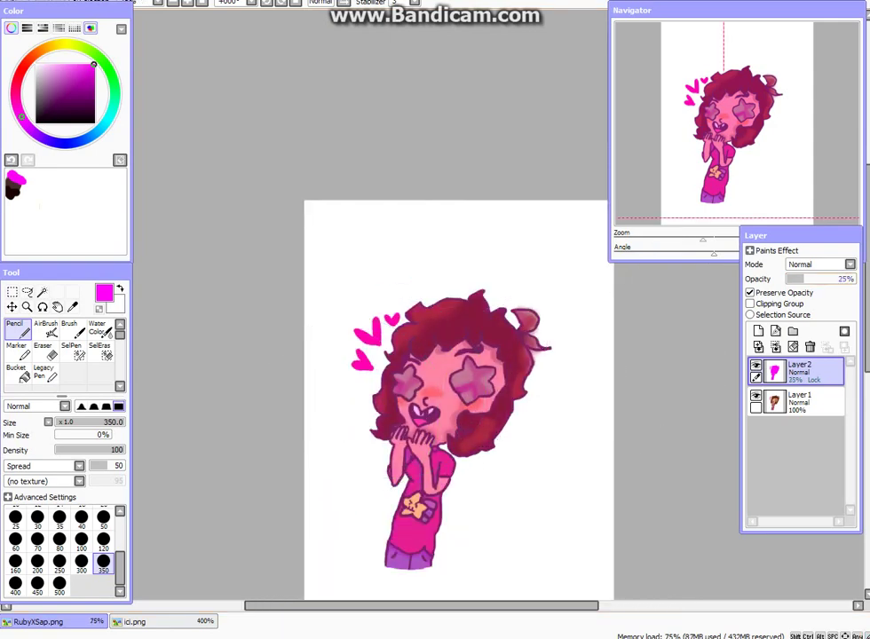
- Merge the magenta tint layer down into Layer1 and save the drawing
key("ctrl+e")
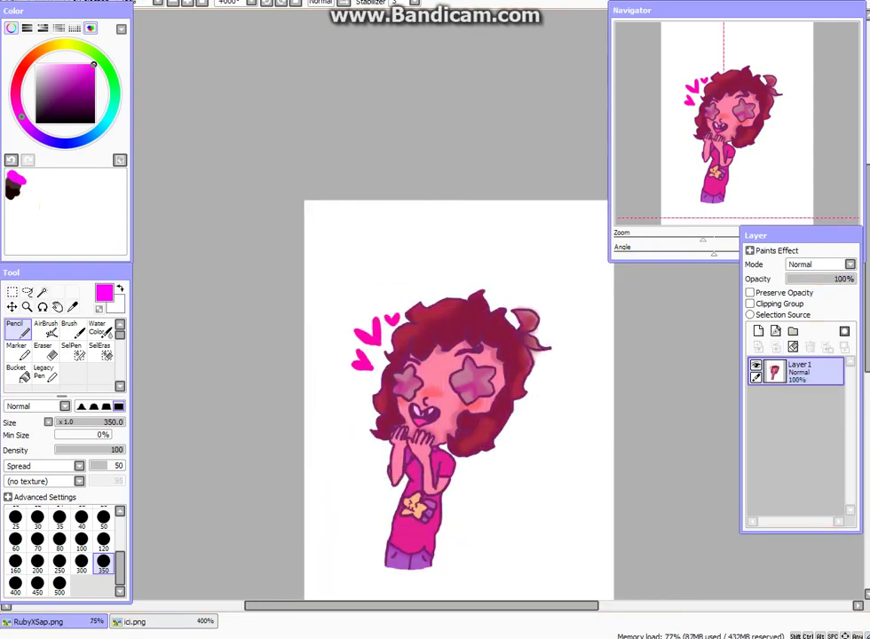
left_click(12, 1)
left_click(53, 64)
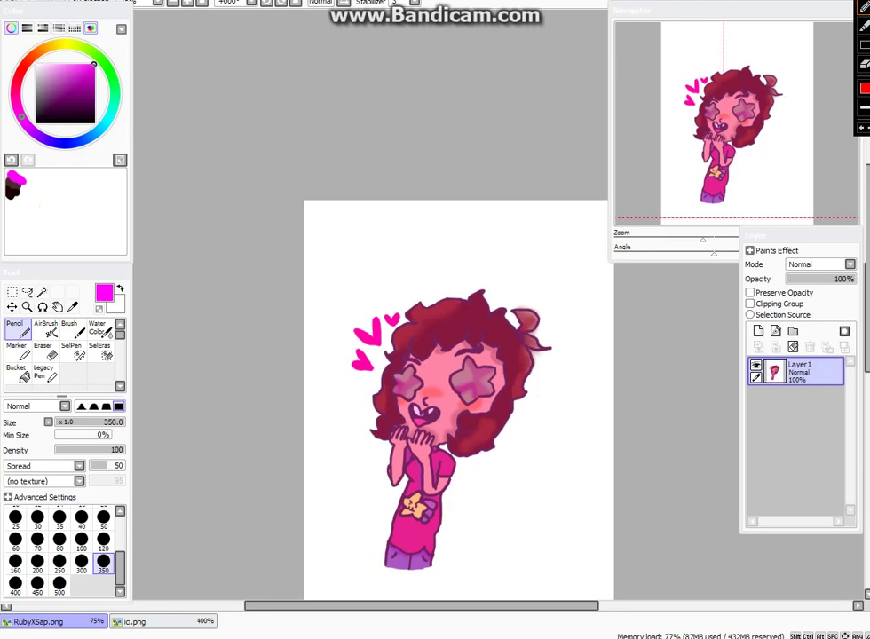
mouse_move(331, 255)
left_mouse_down()
mouse_move(366, 250)
mouse_move(407, 293)
left_mouse_up()
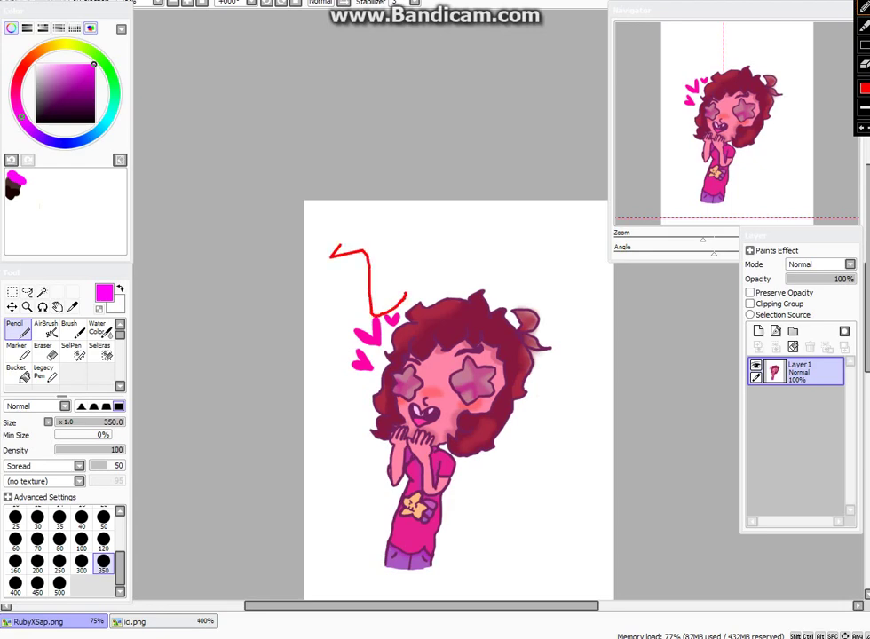
left_click_drag(335, 242, 303, 314)
mouse_move(406, 296)
left_mouse_down()
mouse_move(410, 307)
mouse_move(446, 275)
left_mouse_up()
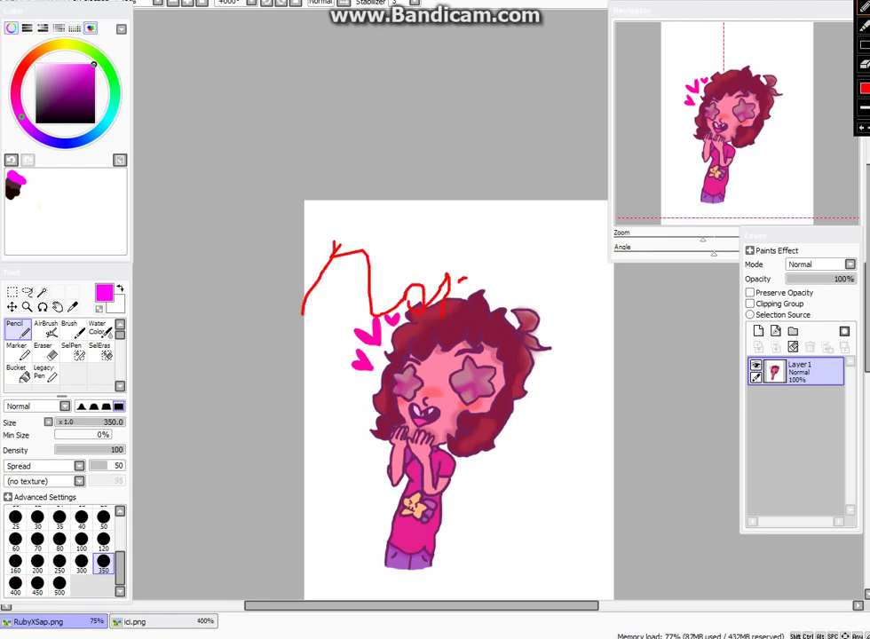